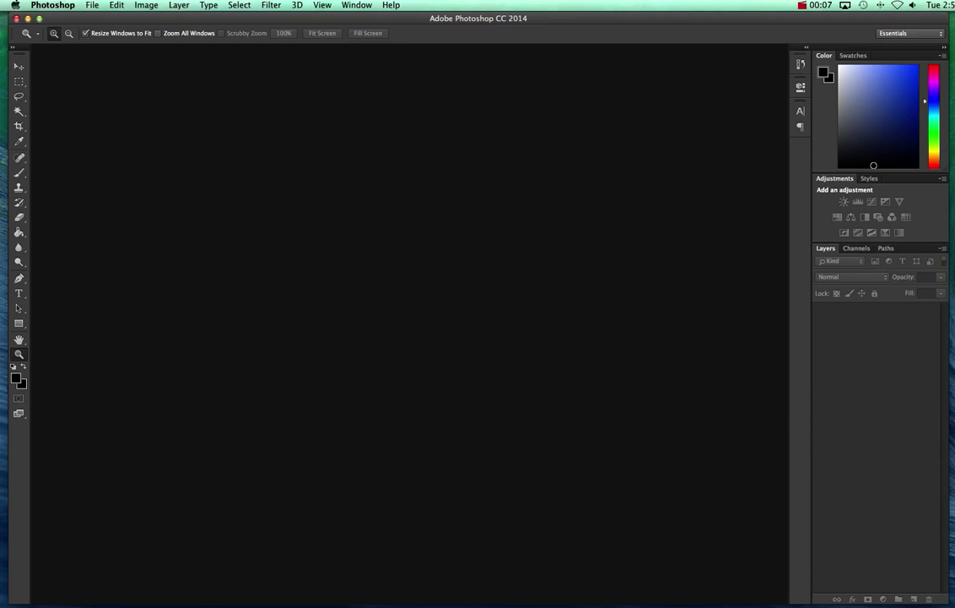
- Open the 900x580 diff.jpg example in an enlarged window, examine its paired pictures, and close it
{"action": "left_click_drag", "start_coordinate": [778, 387], "coordinate": [377, 588]}
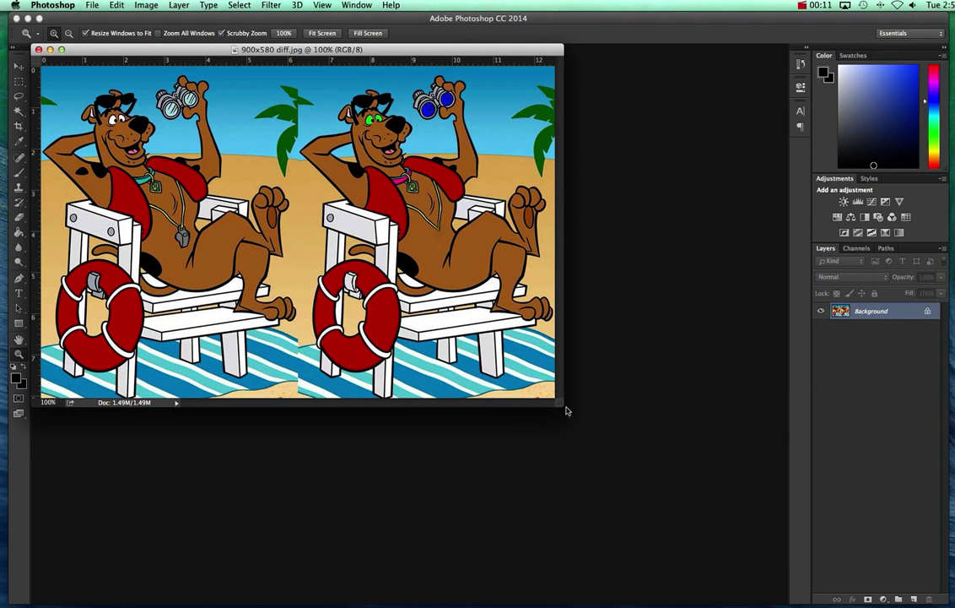
{"action": "left_click_drag", "start_coordinate": [561, 405], "coordinate": [698, 491]}
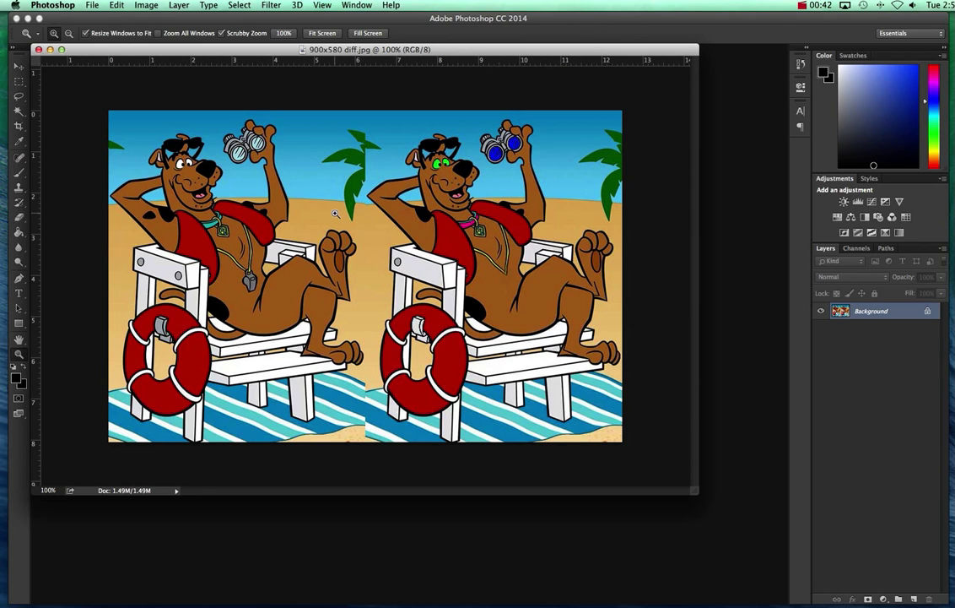
{"action": "left_click", "coordinate": [40, 50]}
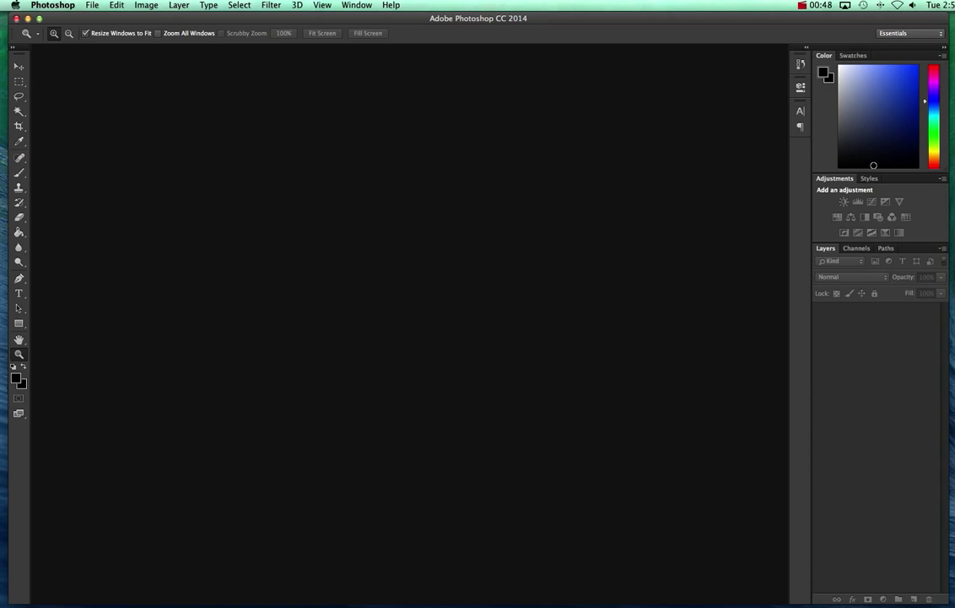
- Open the Spot_the_difference.png example in an enlarged window, examine both halves, and close it
{"action": "left_click_drag", "start_coordinate": [686, 494], "coordinate": [376, 590]}
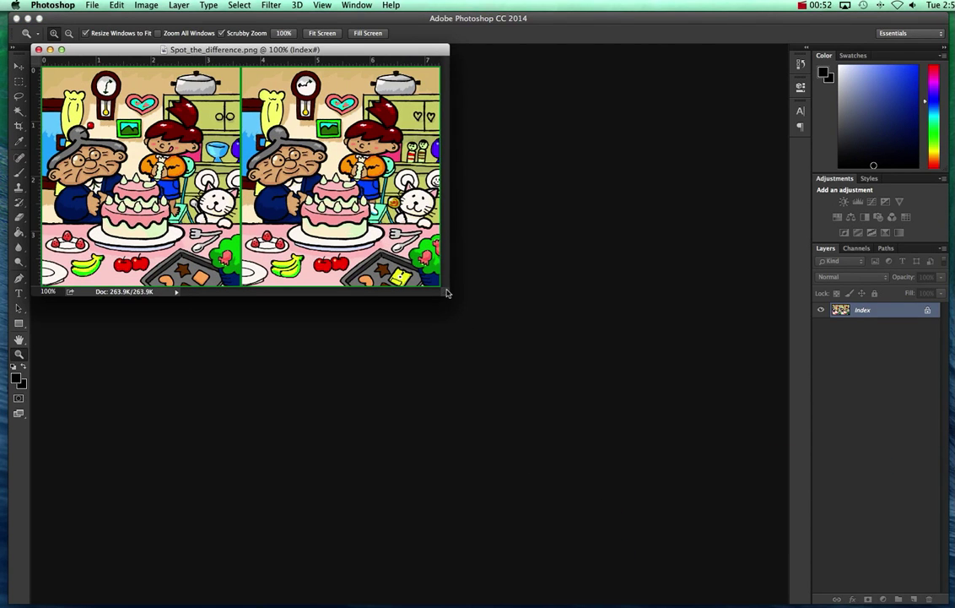
{"action": "left_click_drag", "start_coordinate": [447, 293], "coordinate": [691, 449]}
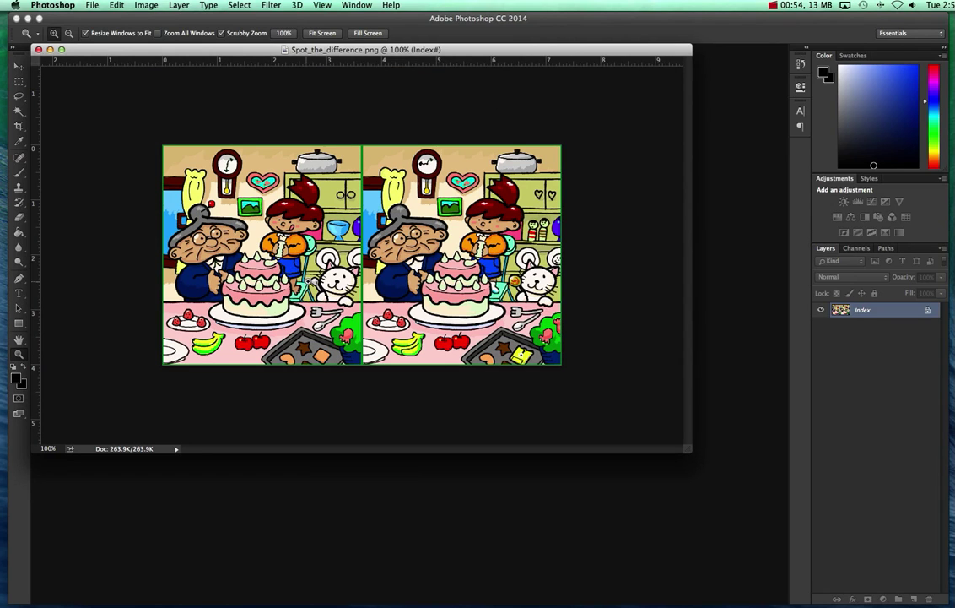
{"action": "left_click", "coordinate": [38, 49]}
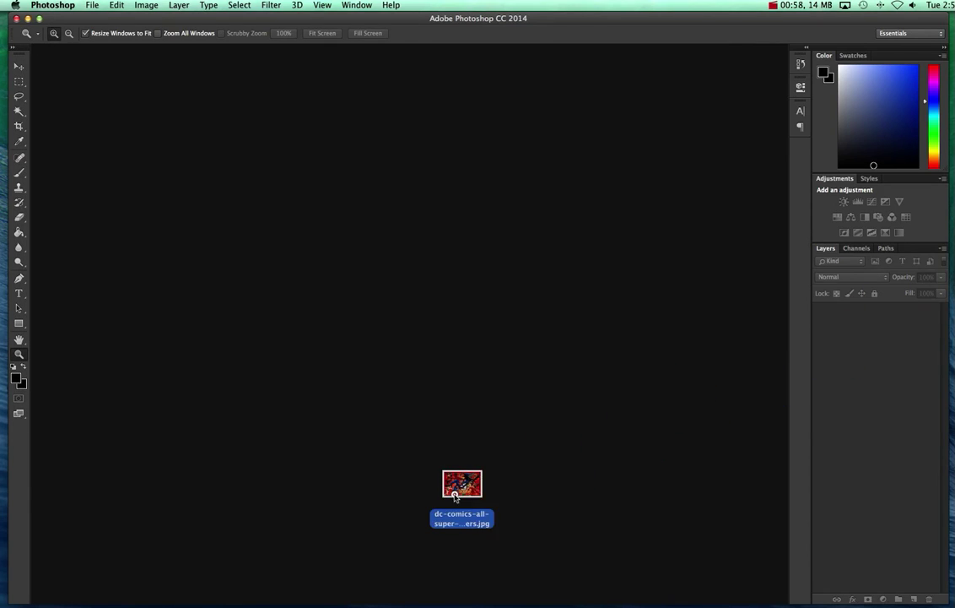
- Open the dc-comics super heroes wallpaper and save it to the Desktop as Comics original.jpg with JPEG quality 12 (Maximum)
{"action": "left_click_drag", "start_coordinate": [413, 441], "coordinate": [372, 591]}
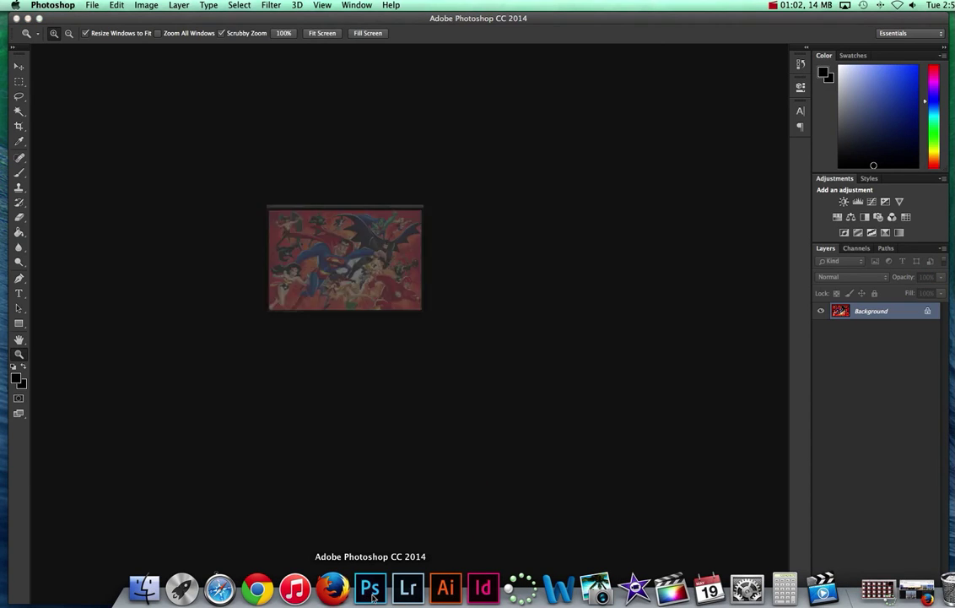
{"action": "left_click_drag", "start_coordinate": [656, 476], "coordinate": [762, 549]}
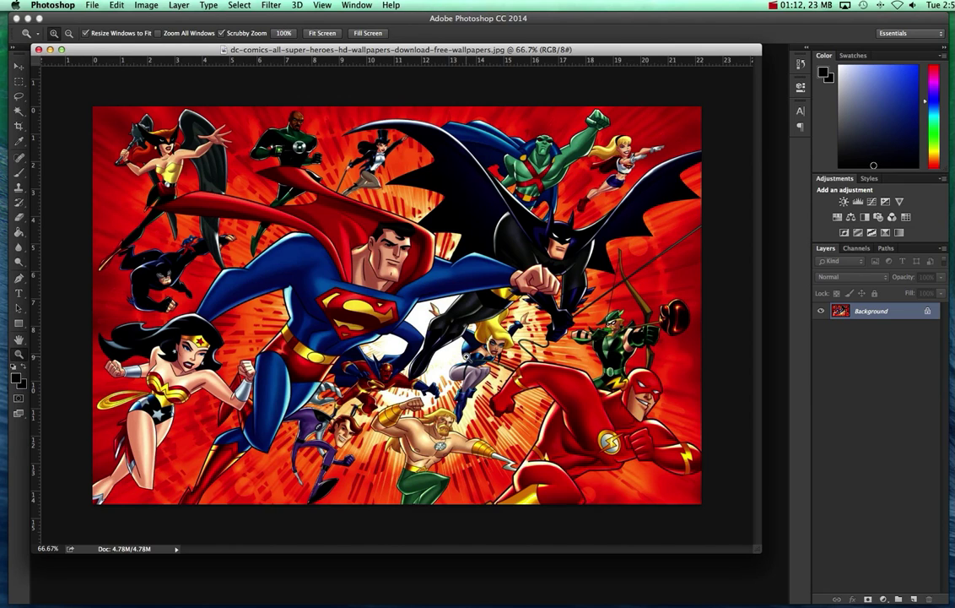
{"action": "left_click", "coordinate": [91, 5]}
{"action": "left_click", "coordinate": [103, 109]}
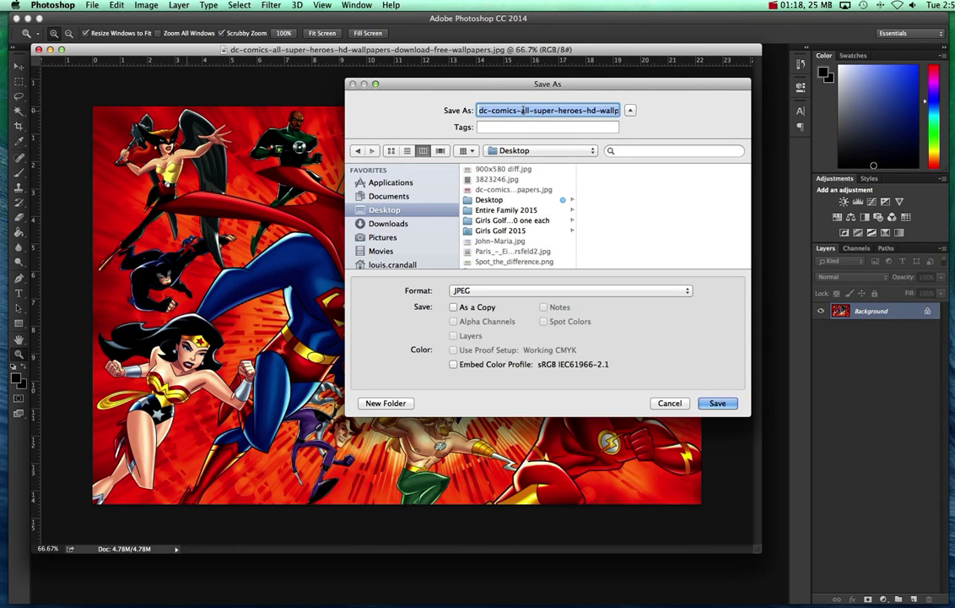
{"action": "type", "text": "Comic"}
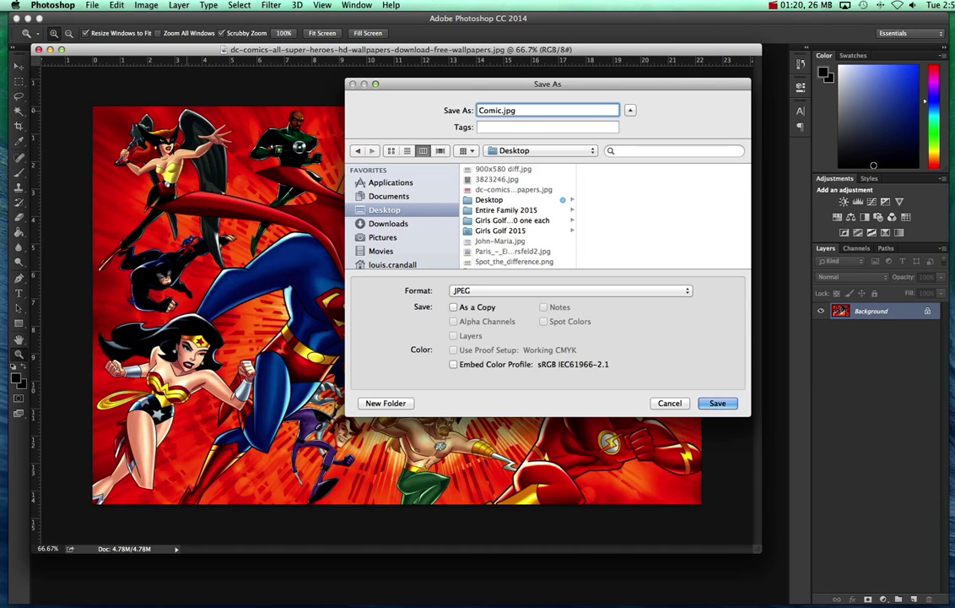
{"action": "type", "text": "s original"}
{"action": "left_click", "coordinate": [718, 403]}
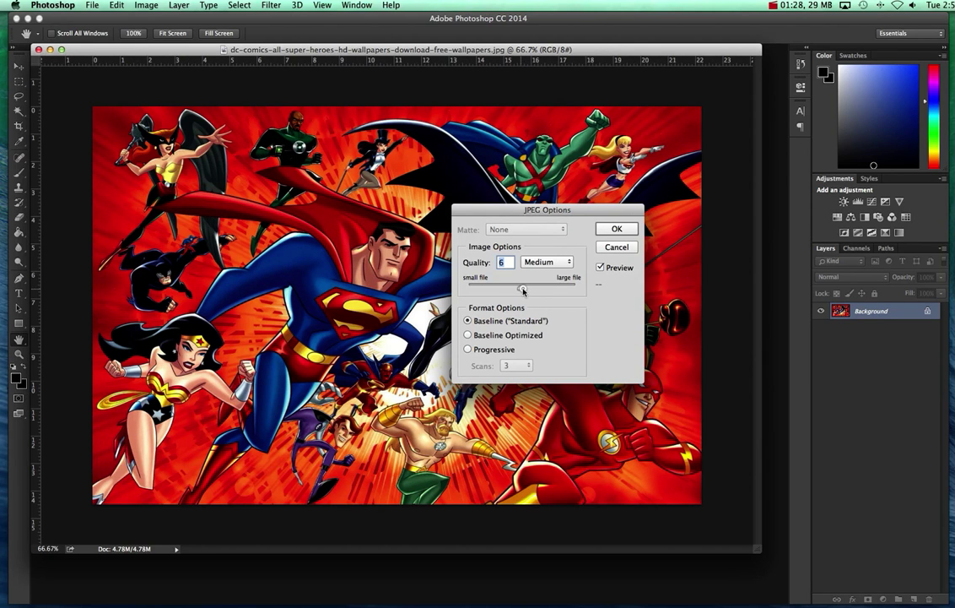
{"action": "left_click_drag", "start_coordinate": [513, 290], "coordinate": [575, 285]}
{"action": "left_click", "coordinate": [617, 229]}
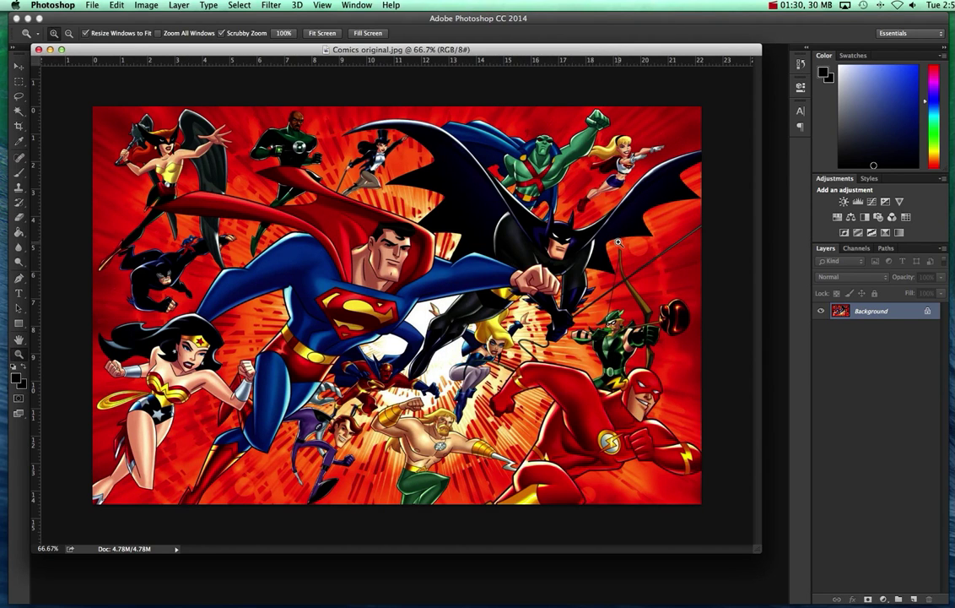
- Save the wallpaper again to the Desktop as Comics changed.jpg with JPEG quality 12 (Maximum)
{"action": "left_click", "coordinate": [91, 5]}
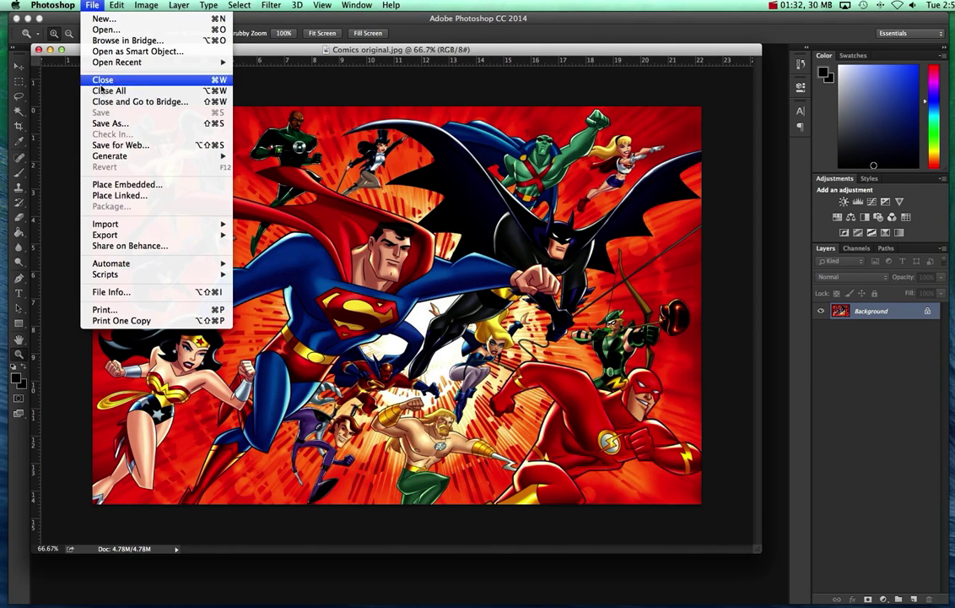
{"action": "left_click", "coordinate": [97, 121]}
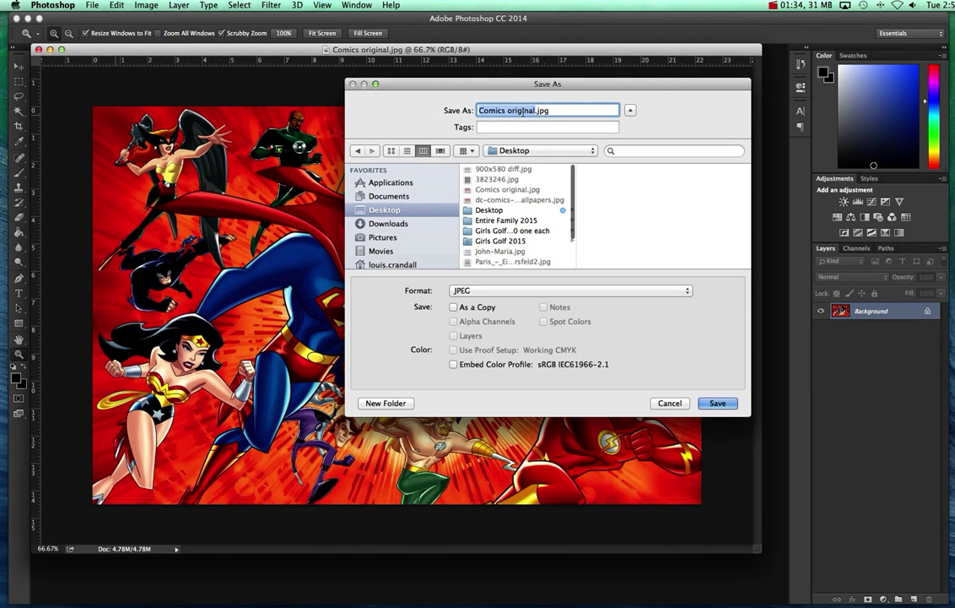
{"action": "left_click", "coordinate": [509, 110]}
{"action": "left_click_drag", "start_coordinate": [509, 109], "coordinate": [535, 110]}
{"action": "type", "text": "chang"}
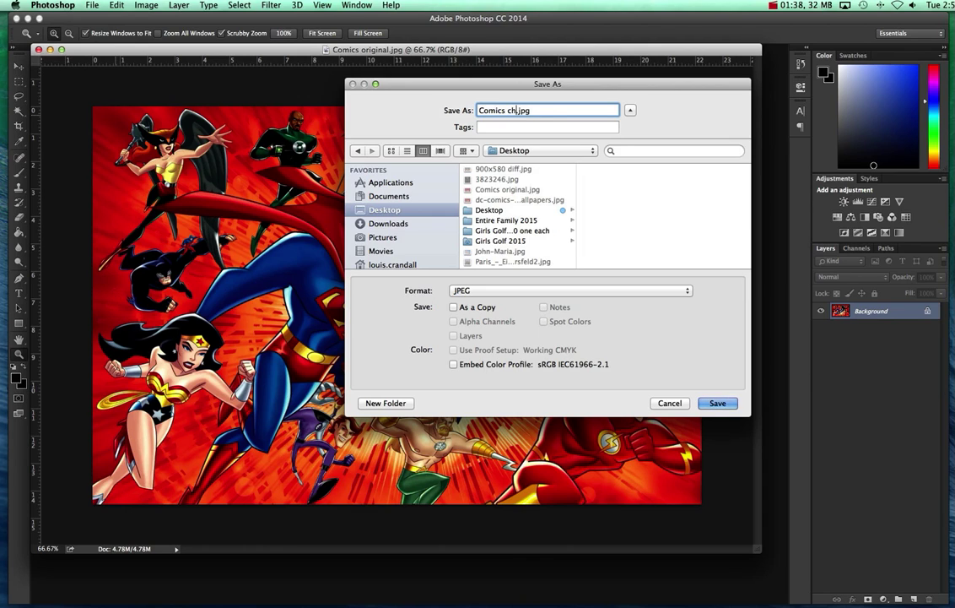
{"action": "type", "text": "ed"}
{"action": "left_click", "coordinate": [717, 403]}
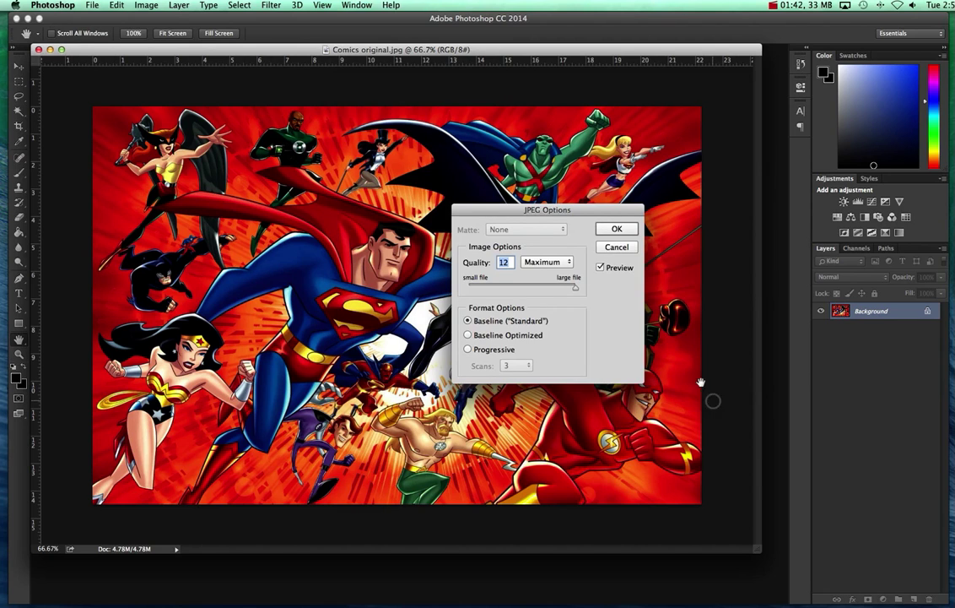
{"action": "left_click", "coordinate": [611, 228]}
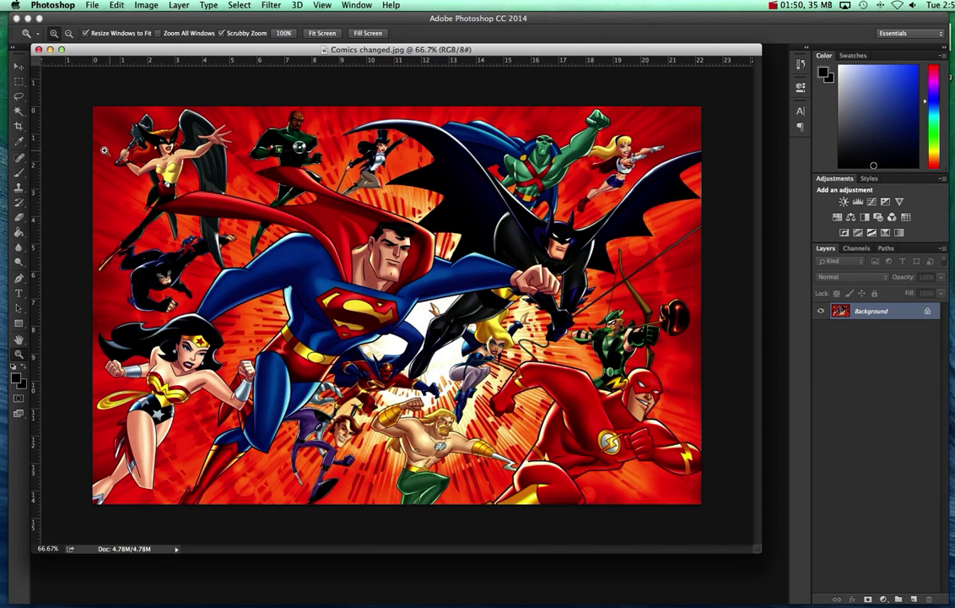
- Outline Batman's masked face with the Lasso tool and switch to the Move tool
{"action": "left_click", "coordinate": [19, 98]}
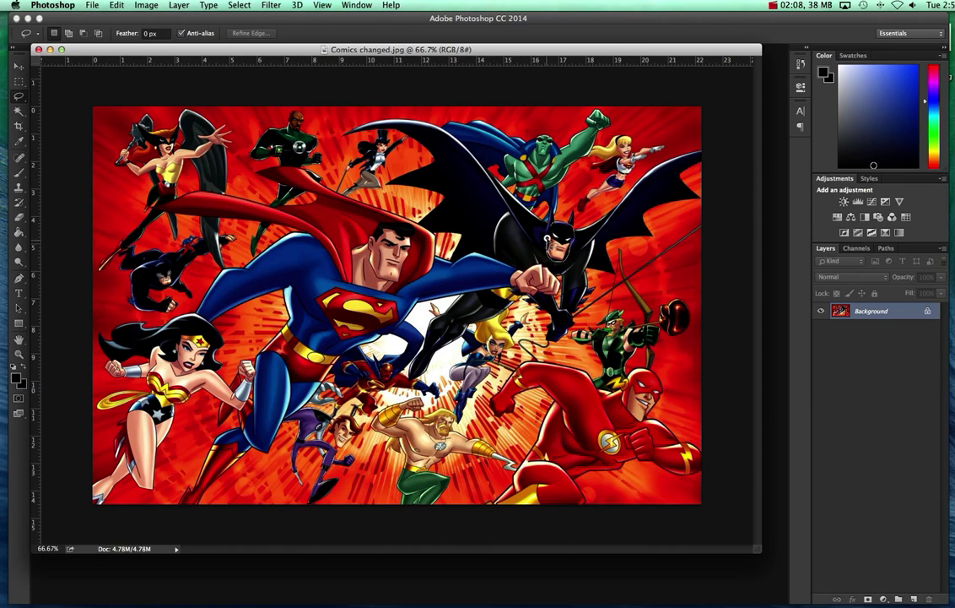
{"action": "left_click_drag", "start_coordinate": [547, 240], "coordinate": [583, 241]}
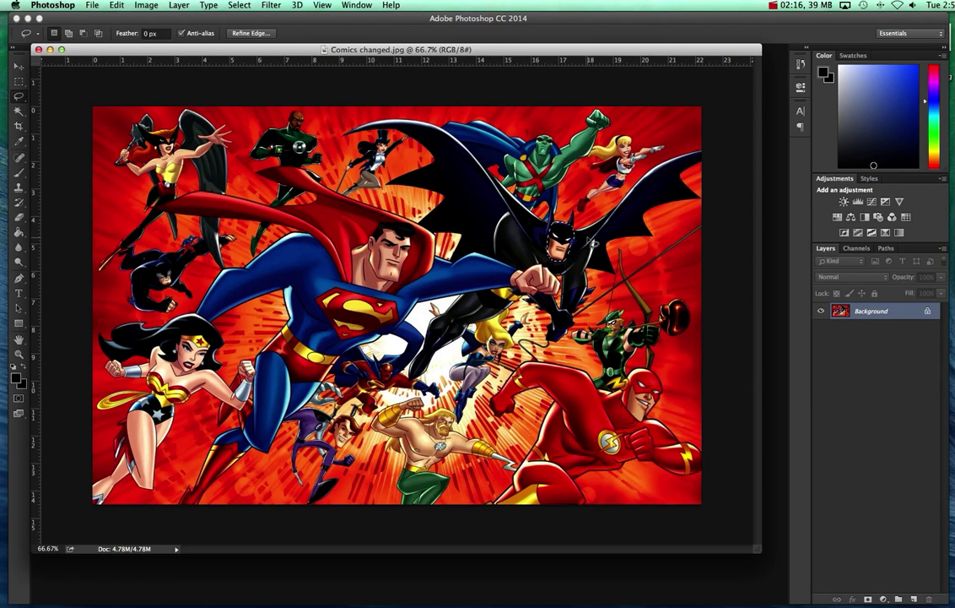
{"action": "left_click", "coordinate": [19, 71]}
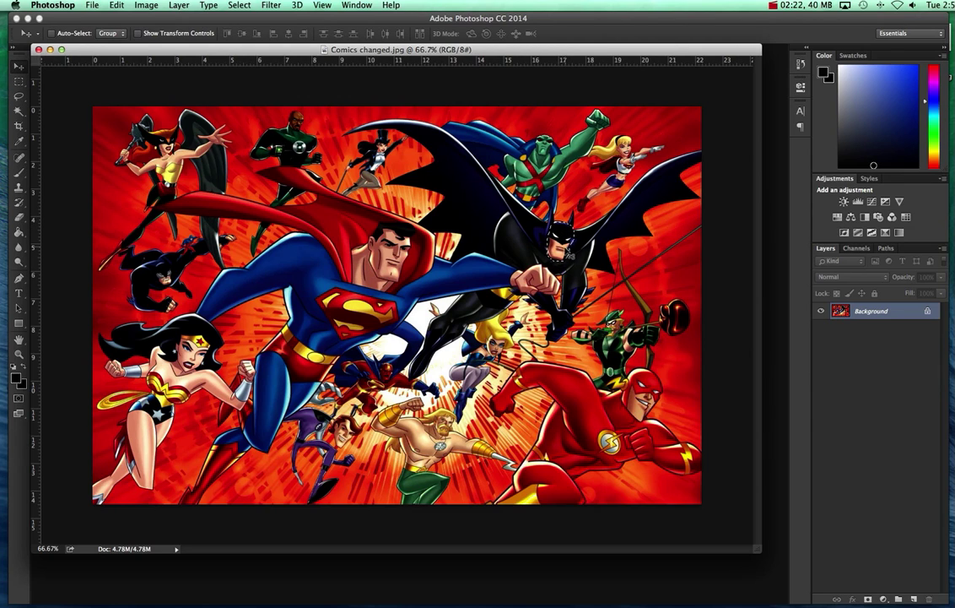
- Try moving the selected face on the Background layer to beside Superman's fist, and undo the move
{"action": "left_click_drag", "start_coordinate": [567, 250], "coordinate": [451, 232]}
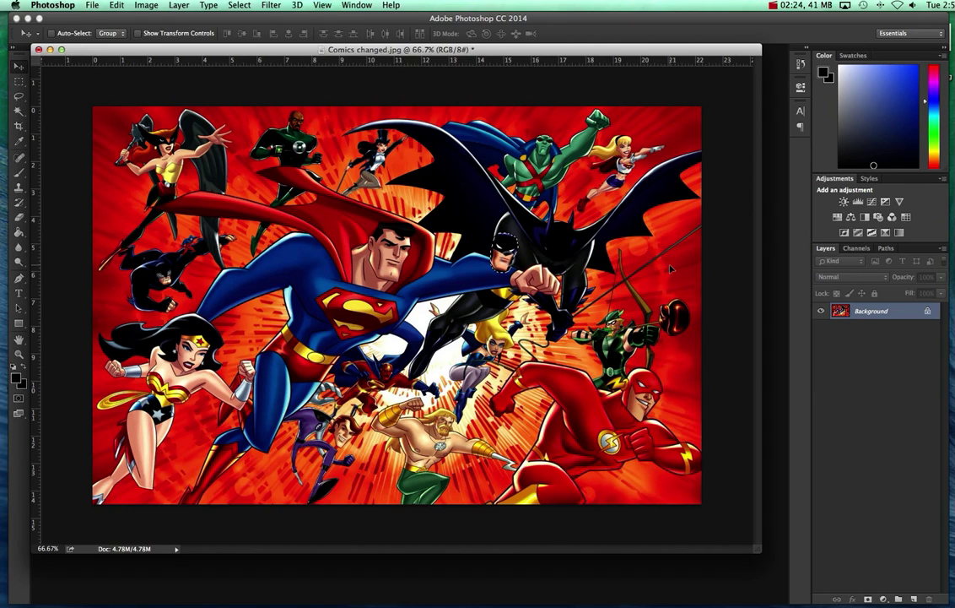
{"action": "key", "text": "super+z"}
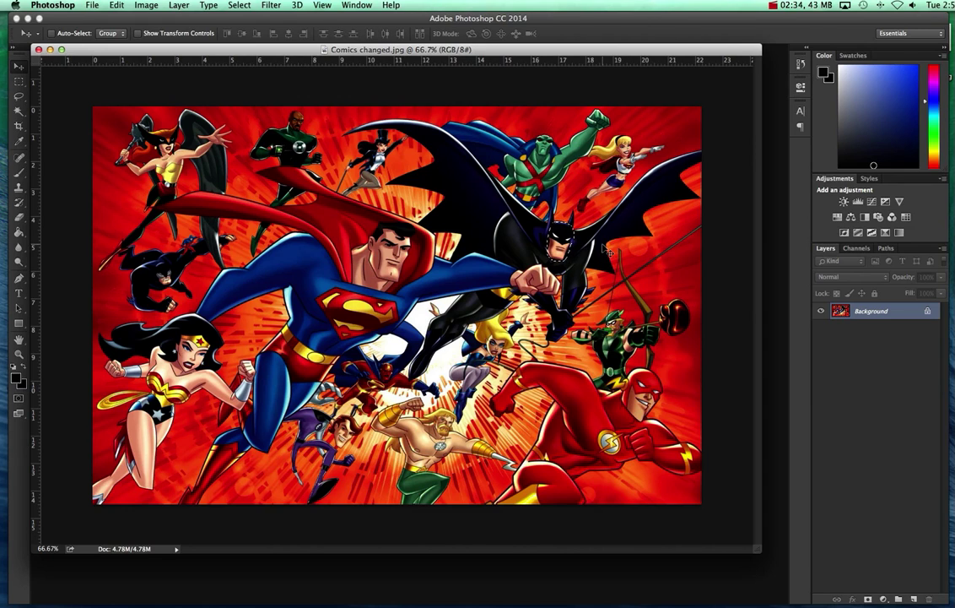
- Copy Batman's selected face to a new layer and place the copy over Wonder Woman's face
{"action": "key", "text": "super+d"}
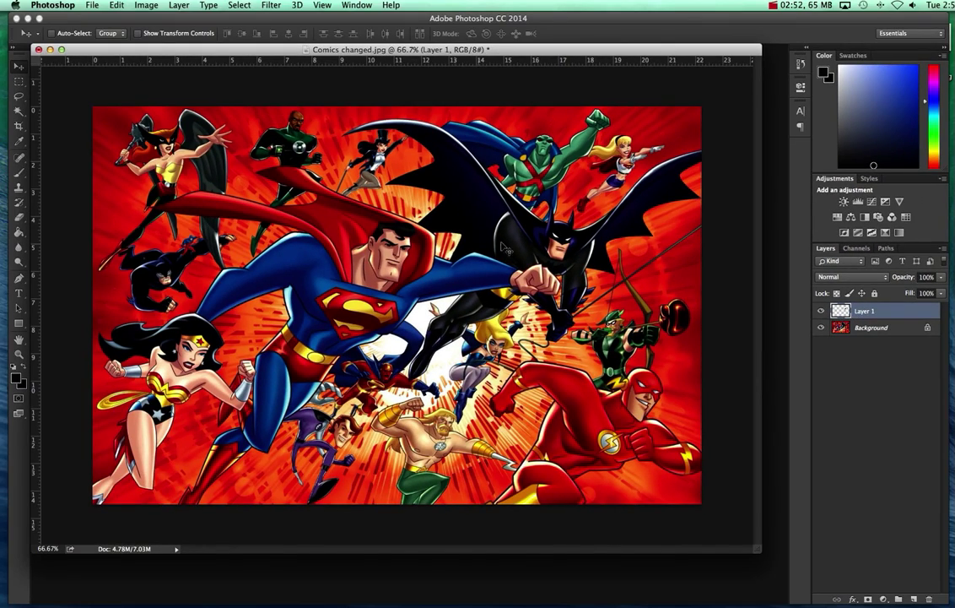
{"action": "left_click_drag", "start_coordinate": [558, 236], "coordinate": [162, 340]}
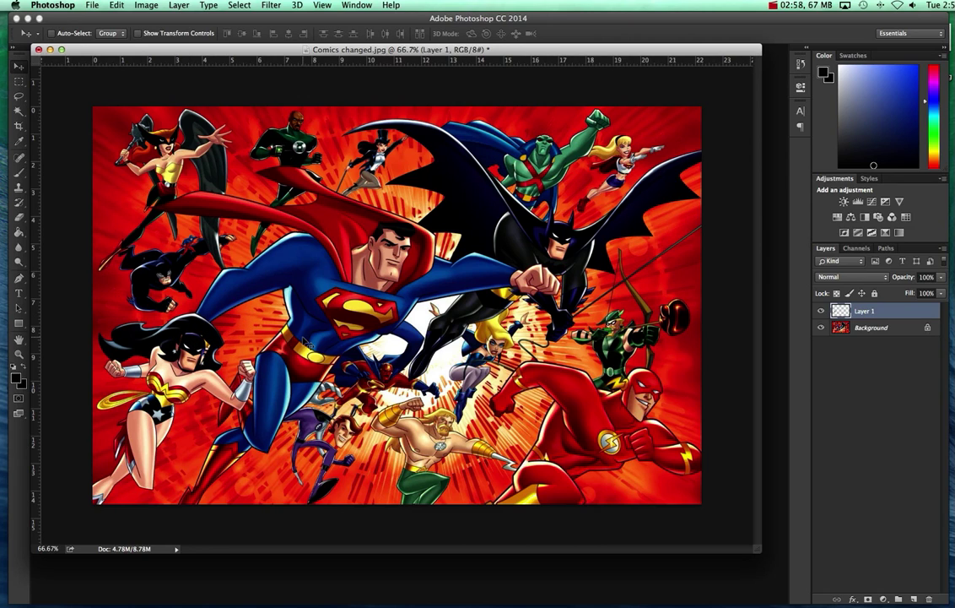
- Transform the copied face to about 142.5% width, 101.8% height and 10.3° rotation, and warp it to fit Wonder Woman's head
{"action": "key", "text": "ctrl+t"}
{"action": "left_click_drag", "start_coordinate": [236, 322], "coordinate": [216, 292]}
{"action": "left_click_drag", "start_coordinate": [208, 337], "coordinate": [218, 336]}
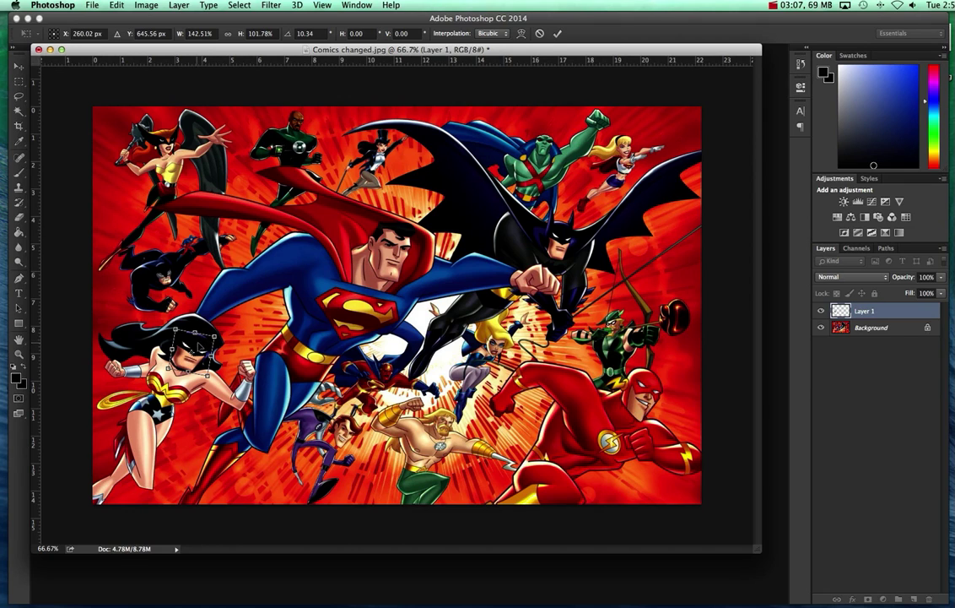
{"action": "left_click", "coordinate": [522, 34]}
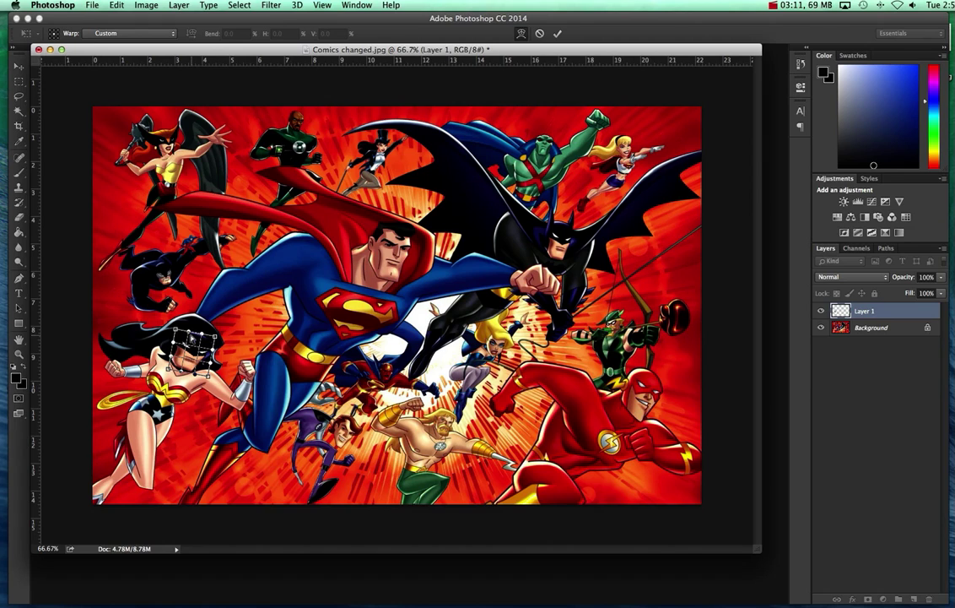
{"action": "left_click_drag", "start_coordinate": [194, 331], "coordinate": [159, 314]}
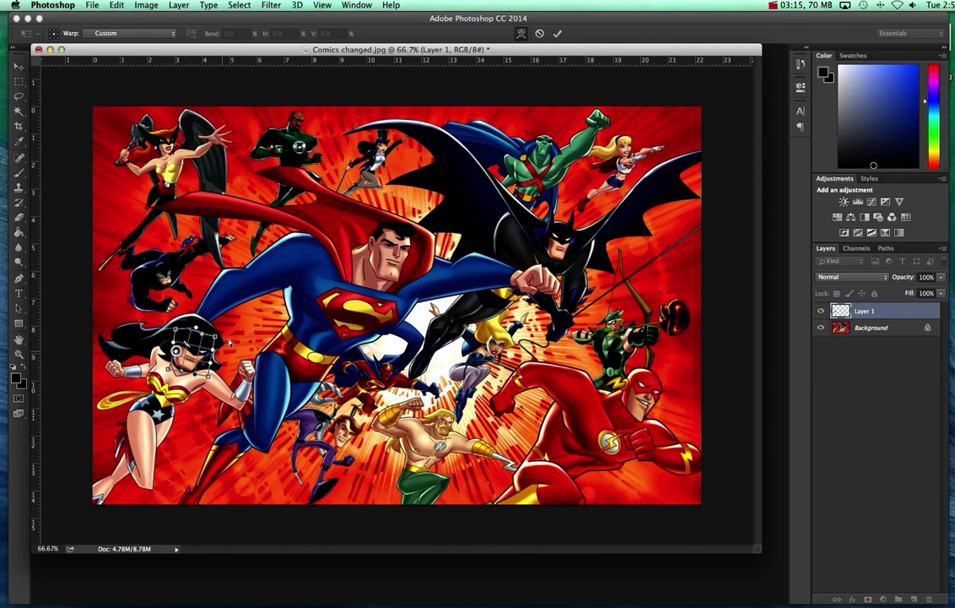
{"action": "key", "text": "Return"}
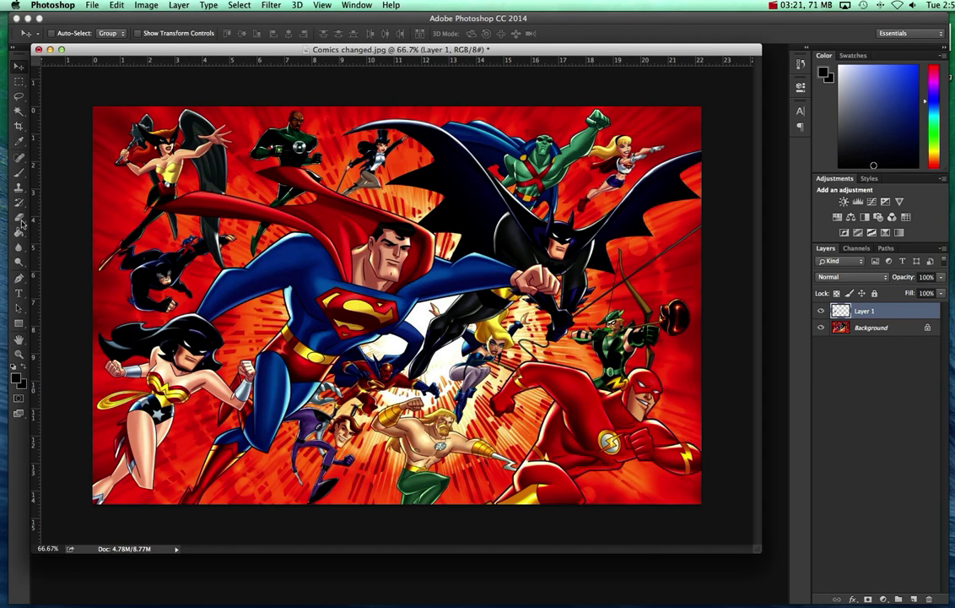
{"action": "left_click", "coordinate": [19, 217]}
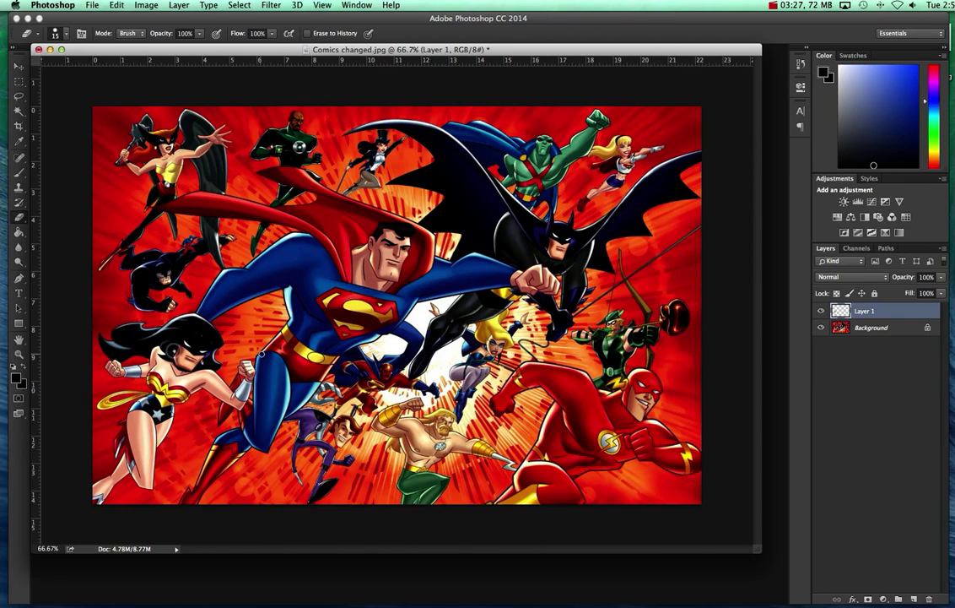
{"action": "left_click", "coordinate": [18, 66]}
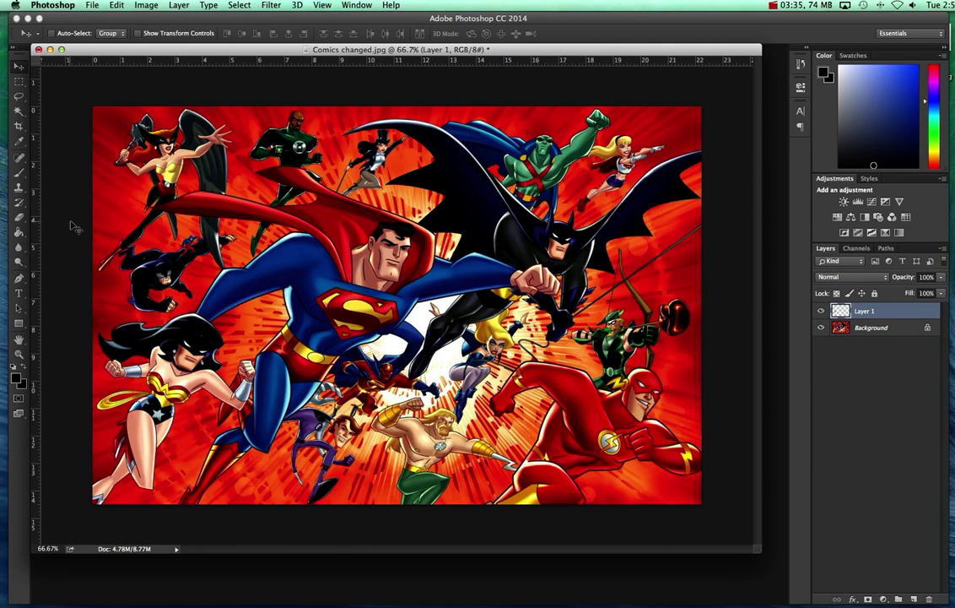
- On the Background layer, use the Clone Stamp at 100% opacity to copy Flash's lightning emblem onto Green Lantern's chest
{"action": "left_click", "coordinate": [843, 329]}
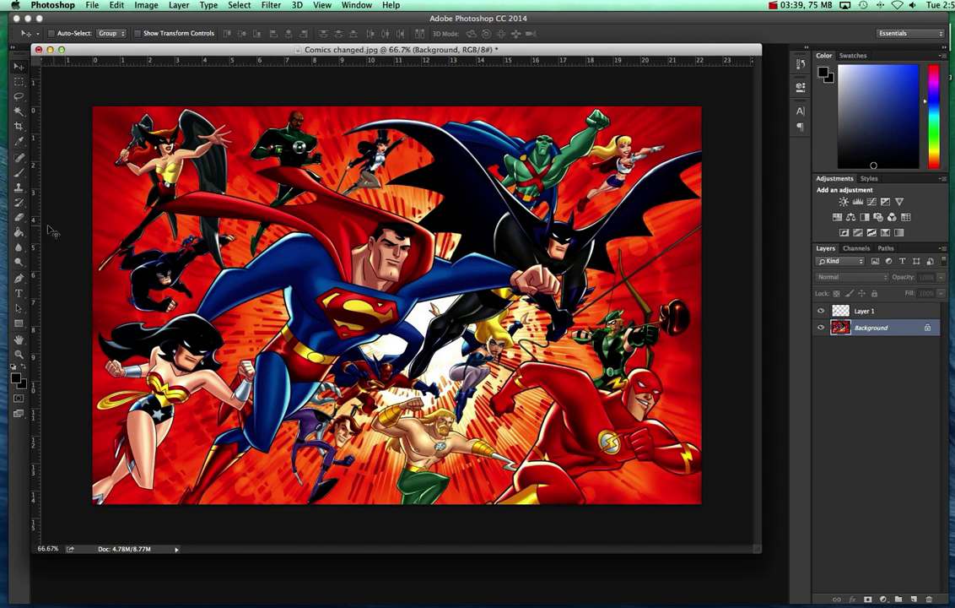
{"action": "left_click", "coordinate": [19, 189]}
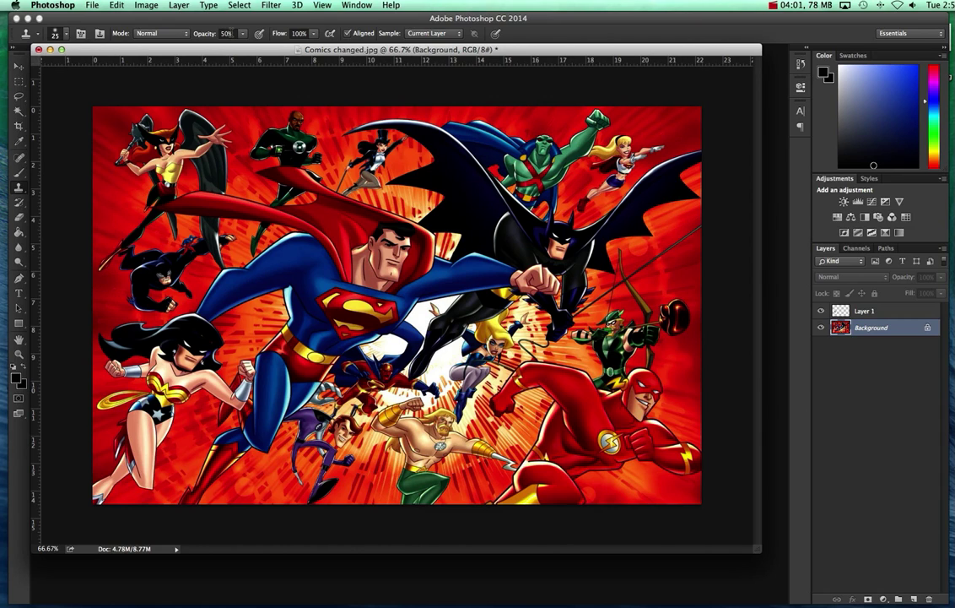
{"action": "left_click", "coordinate": [243, 34]}
{"action": "left_click_drag", "start_coordinate": [245, 47], "coordinate": [276, 47]}
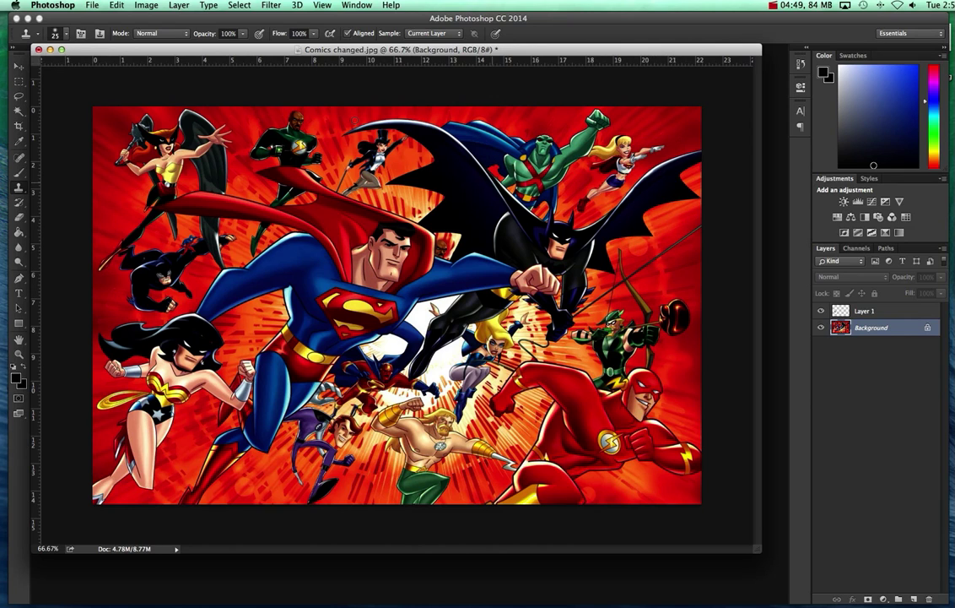
- Save the edited image to the Desktop as the JPEG copy Comics changed copy.jpg at quality 12 Maximum with Baseline ("Standard")
{"action": "left_click", "coordinate": [92, 5]}
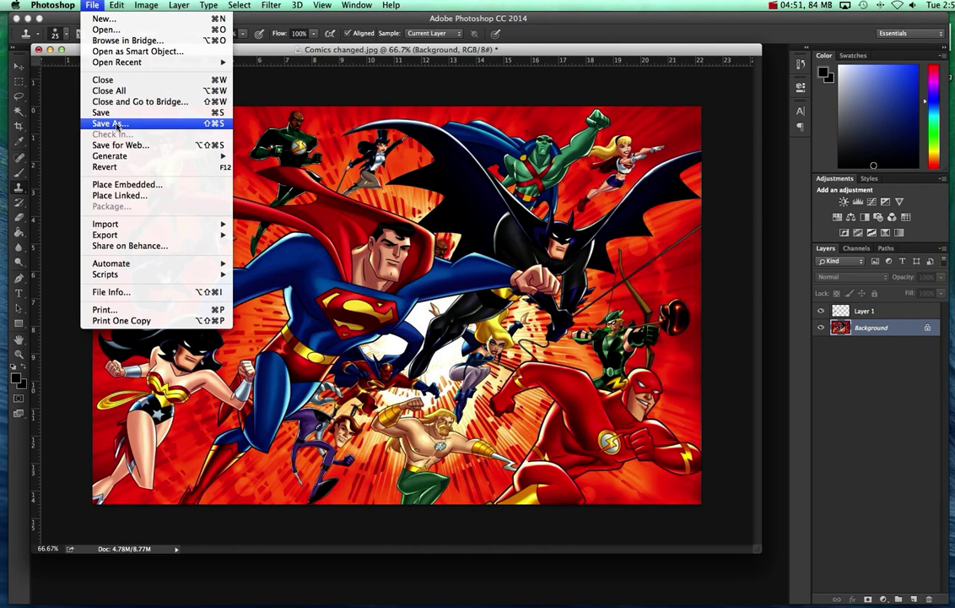
{"action": "left_click", "coordinate": [106, 120]}
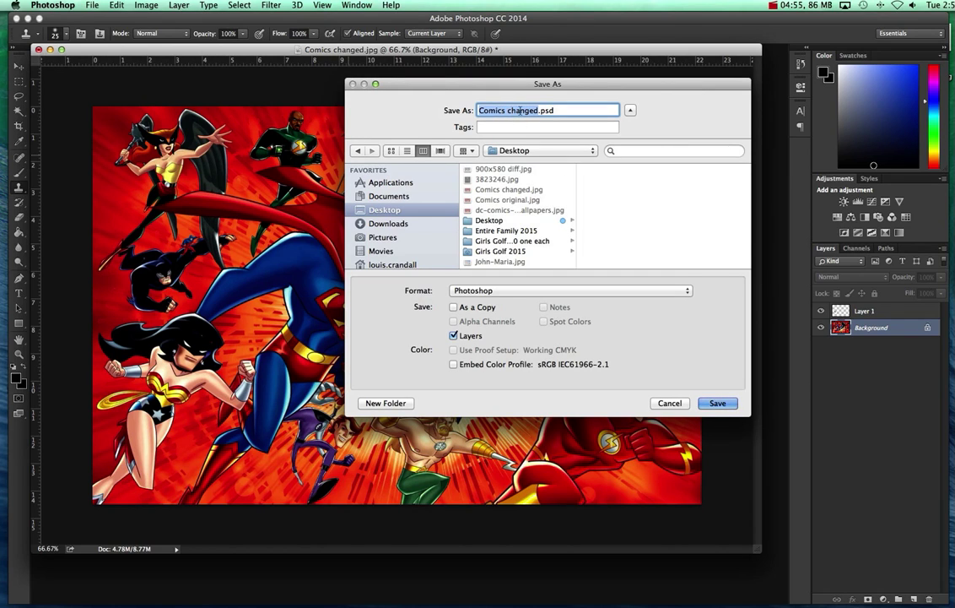
{"action": "left_click", "coordinate": [539, 290]}
{"action": "left_click", "coordinate": [542, 362]}
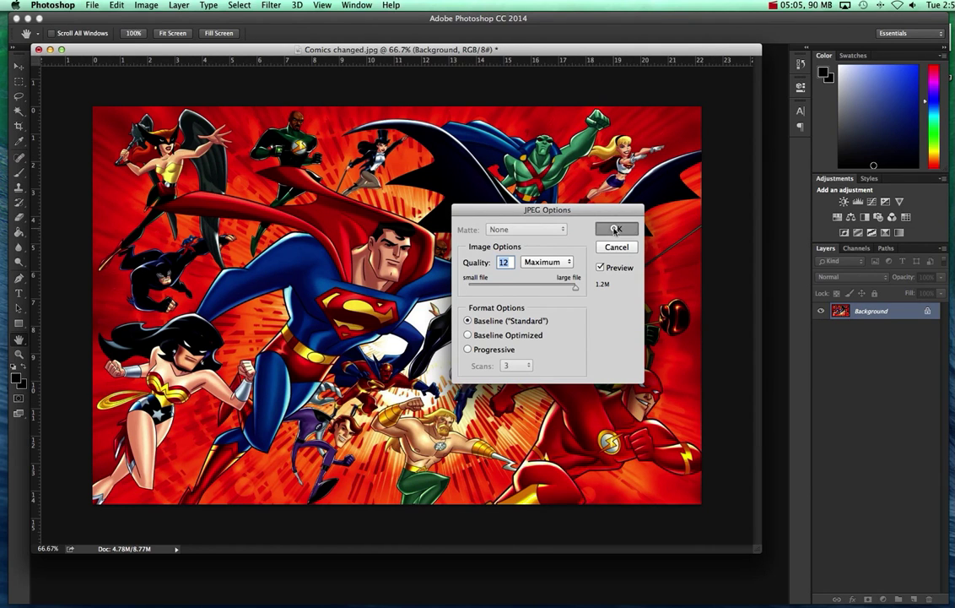
{"action": "left_click", "coordinate": [617, 229]}
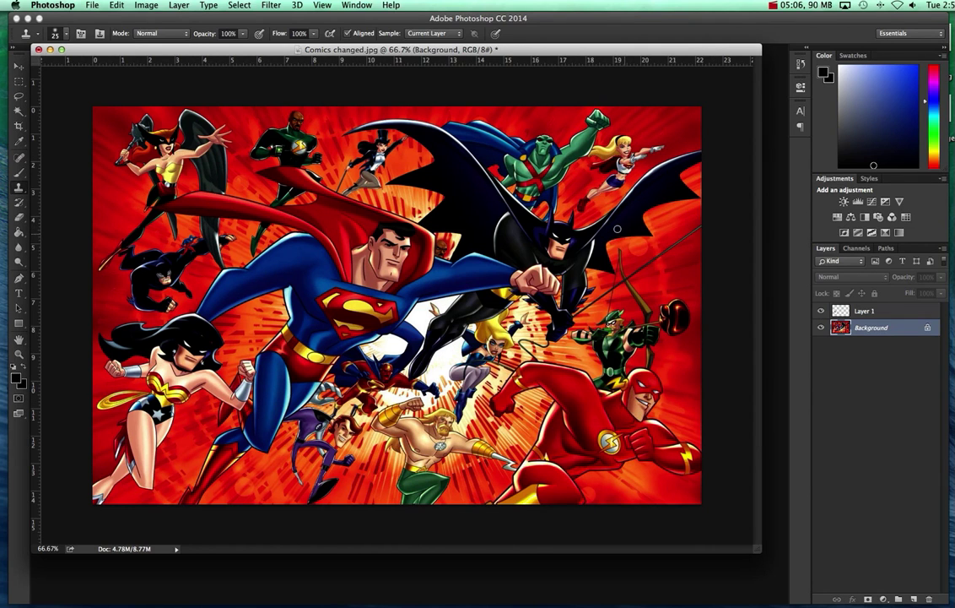
- Open Comics original.jpg from the Desktop alongside the edited image
{"action": "left_click_drag", "start_coordinate": [617, 228], "coordinate": [634, 246]}
{"action": "key", "text": "z"}
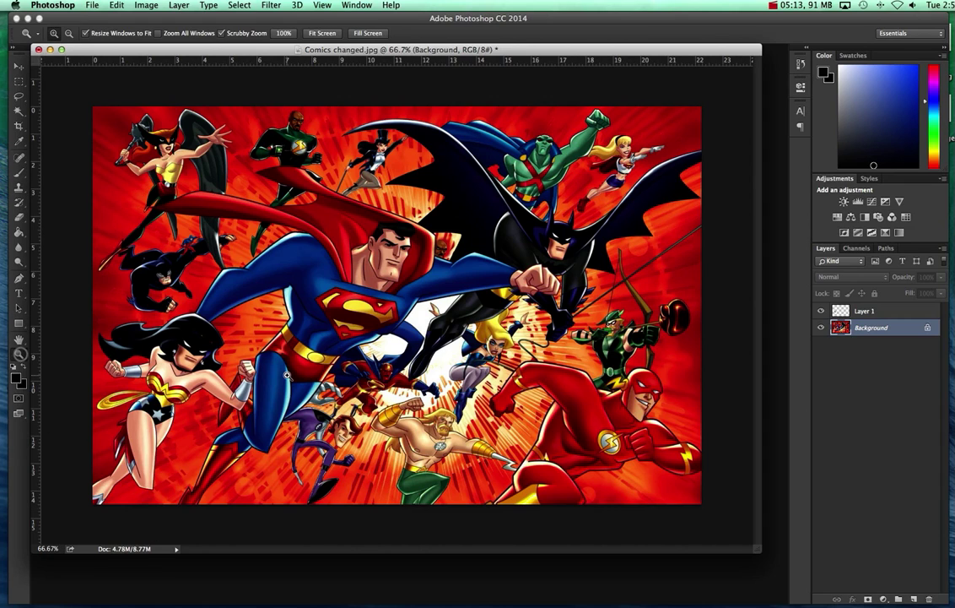
{"action": "left_click", "coordinate": [295, 374], "text": "alt"}
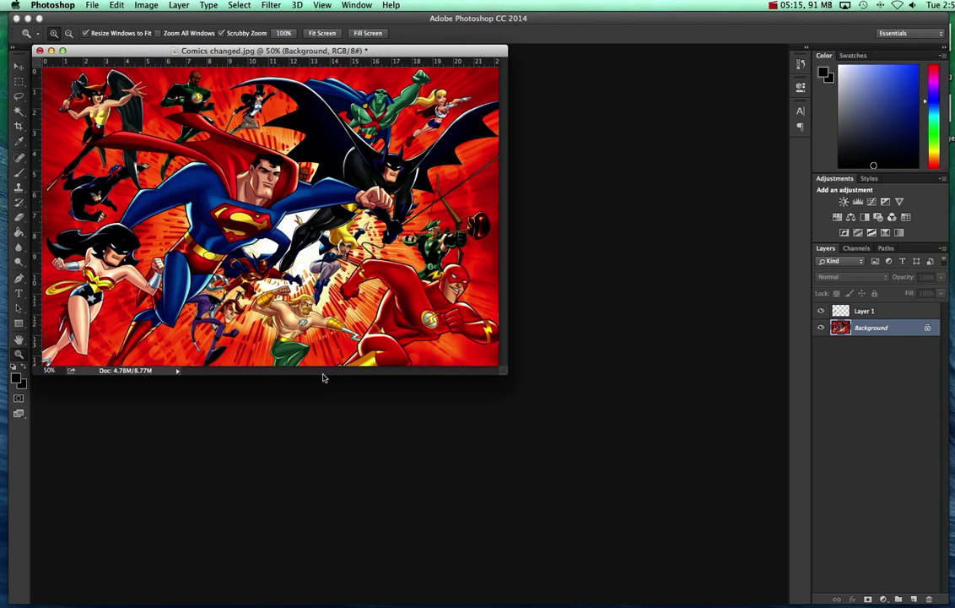
{"action": "left_click", "coordinate": [237, 229], "text": "alt"}
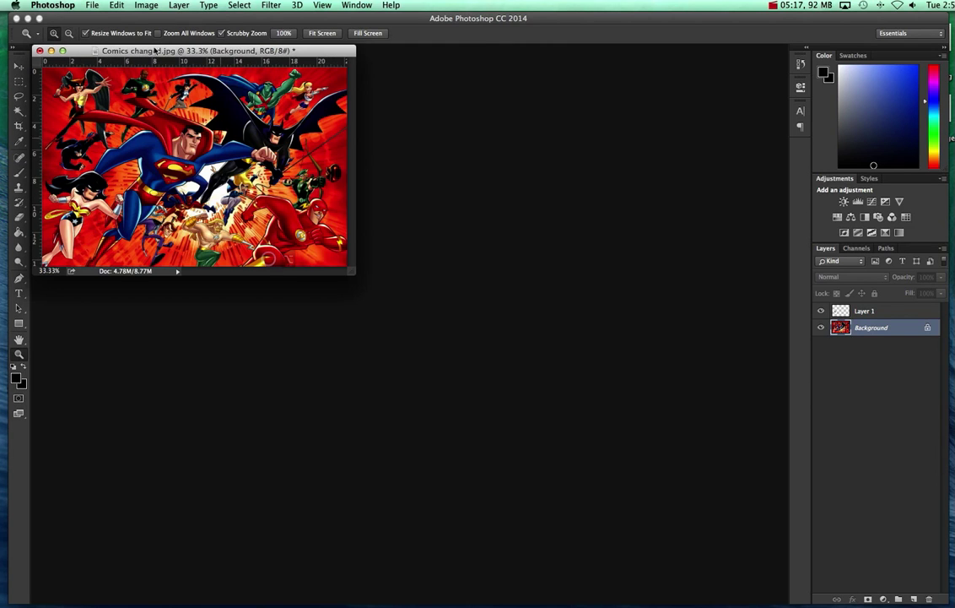
{"action": "left_click", "coordinate": [92, 5]}
{"action": "left_click", "coordinate": [101, 27]}
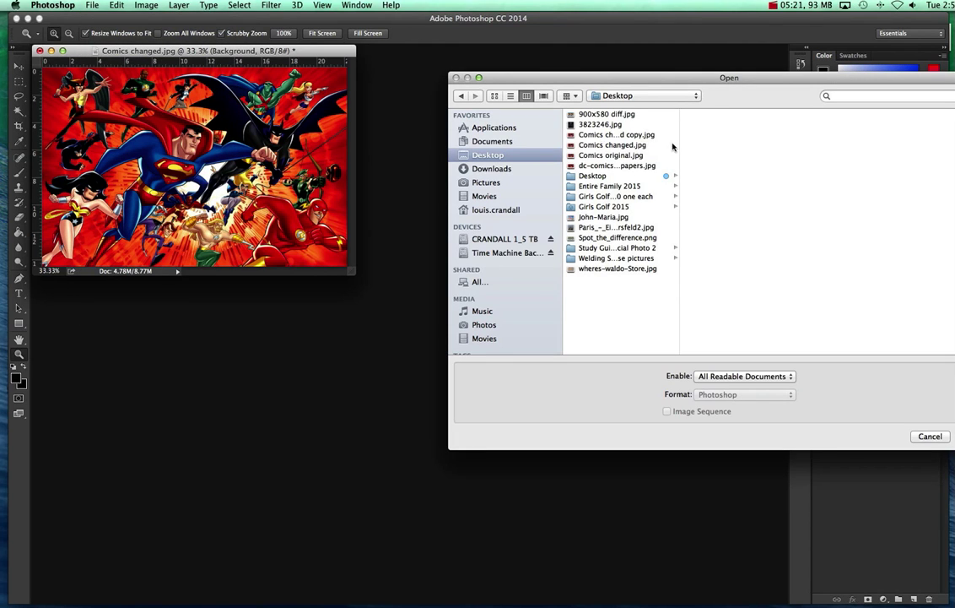
{"action": "left_click_drag", "start_coordinate": [682, 144], "coordinate": [814, 146]}
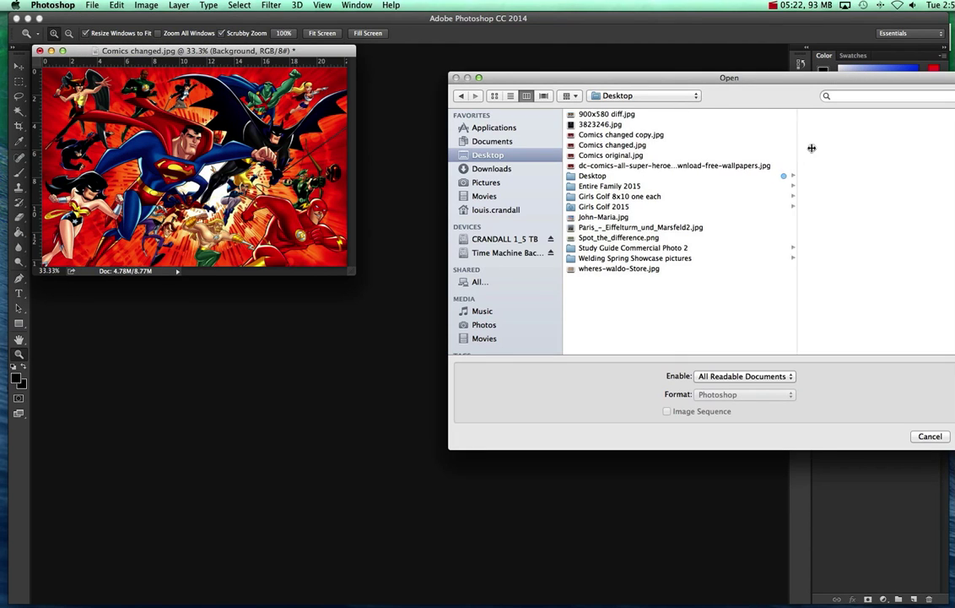
{"action": "left_click", "coordinate": [622, 157]}
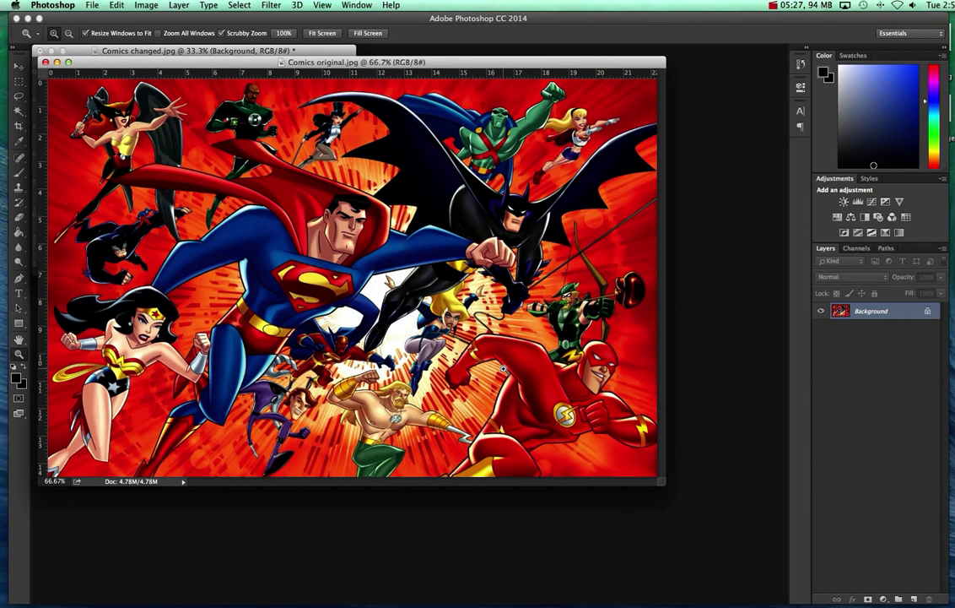
- Shrink the Comics original.jpg window and place it beside Comics changed.jpg to compare the two images
{"action": "scroll", "coordinate": [503, 369], "scroll_direction": "down", "scroll_amount": 5}
{"action": "scroll", "coordinate": [503, 369], "scroll_direction": "up", "scroll_amount": 4}
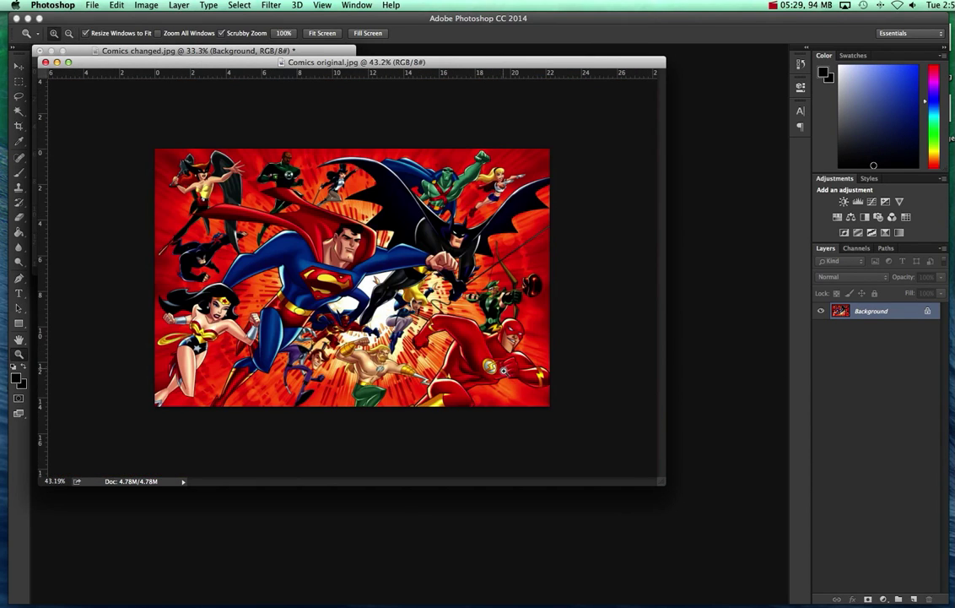
{"action": "left_click_drag", "start_coordinate": [661, 487], "coordinate": [469, 366]}
{"action": "left_click_drag", "start_coordinate": [291, 66], "coordinate": [611, 56]}
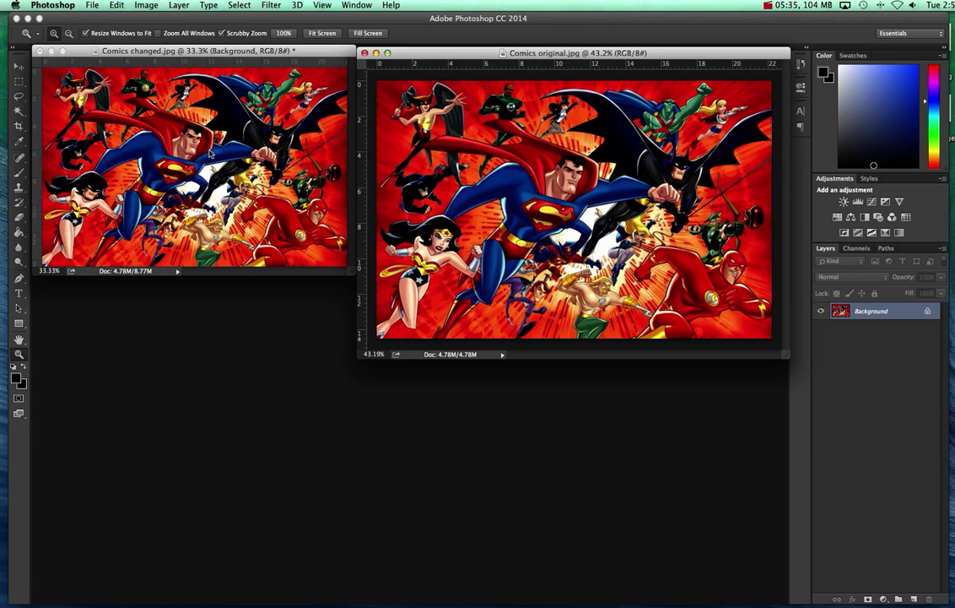
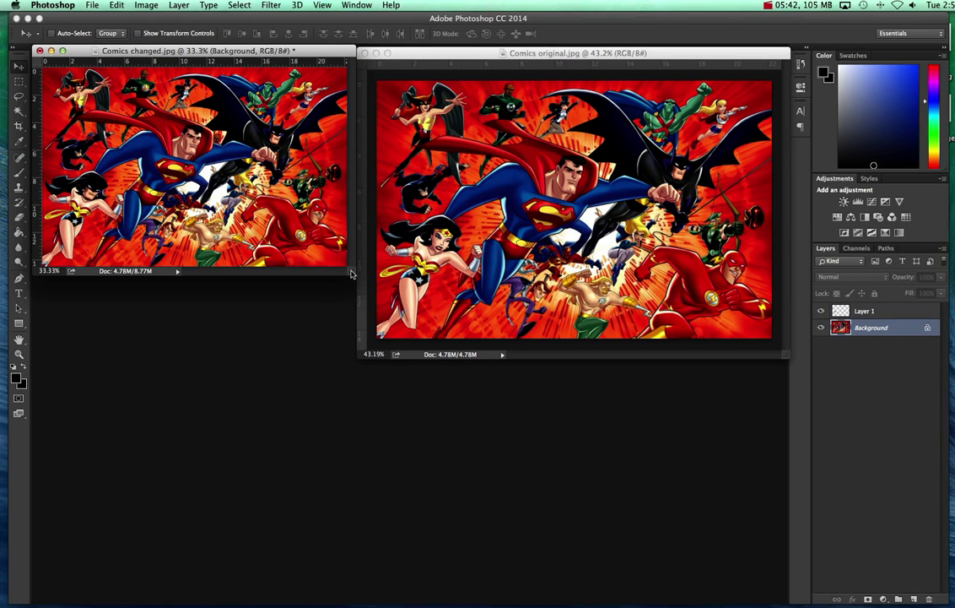
- Enlarge the Comics changed.jpg window so that the whole edited image fits inside it
{"action": "left_click_drag", "start_coordinate": [354, 271], "coordinate": [456, 369]}
{"action": "scroll", "coordinate": [293, 237], "scroll_direction": "down", "scroll_amount": 2}
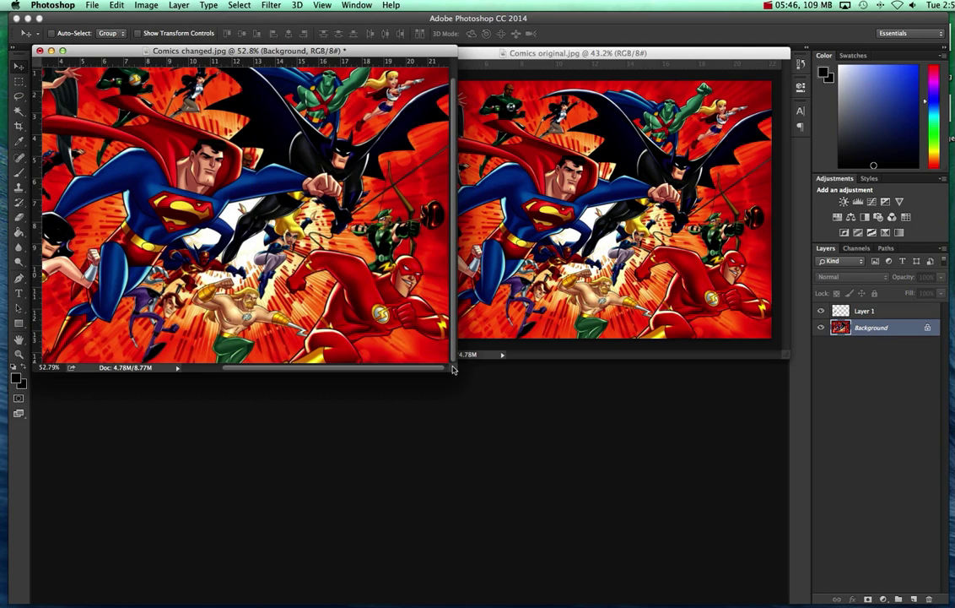
{"action": "left_click_drag", "start_coordinate": [456, 367], "coordinate": [766, 487]}
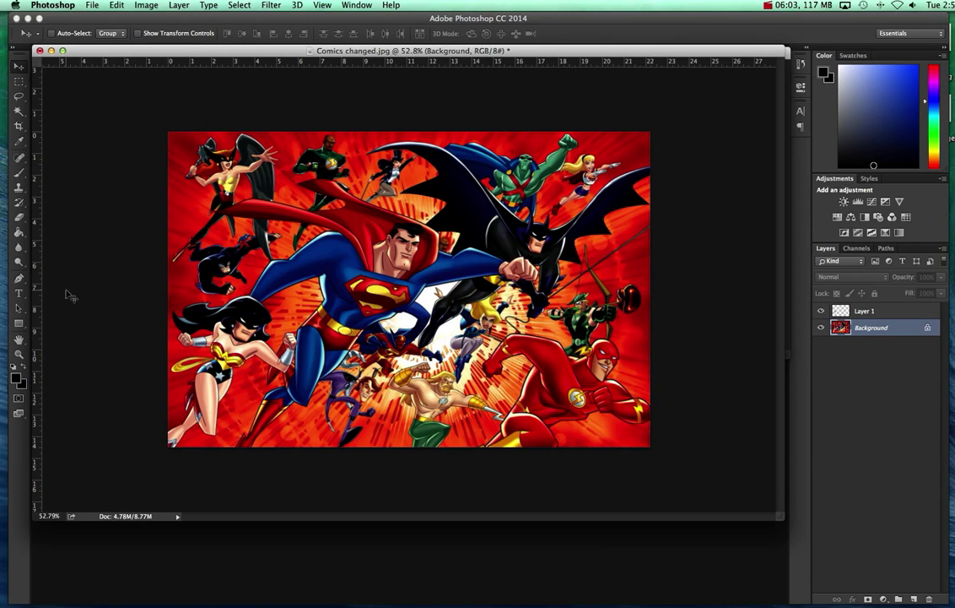
- Draw a magenta-filled arrow about 221 by 122 px over Wonder Woman's head with the Custom Shape tool, on a layer above Layer 1
{"action": "left_click_drag", "start_coordinate": [18, 323], "coordinate": [65, 374]}
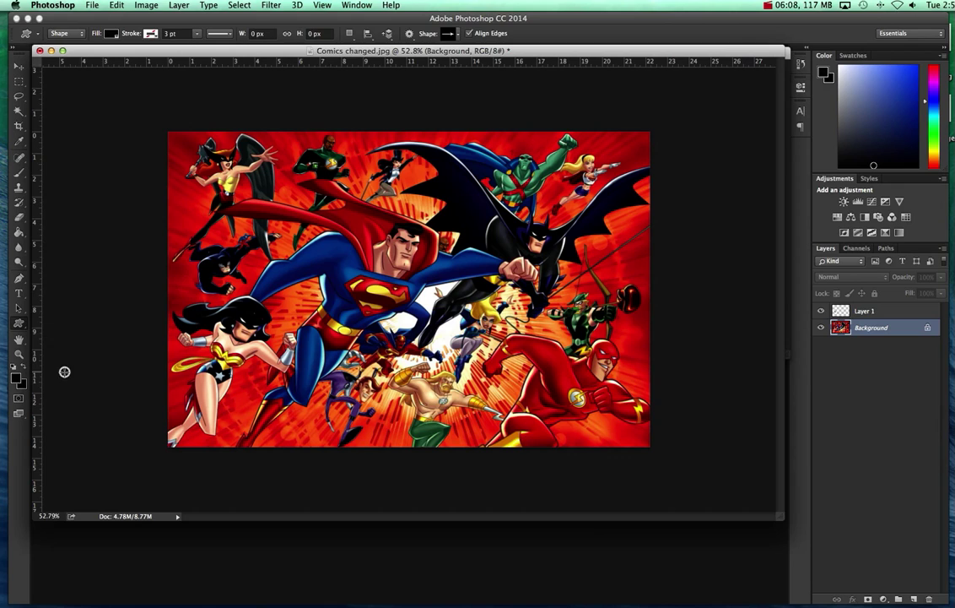
{"action": "left_click", "coordinate": [460, 36]}
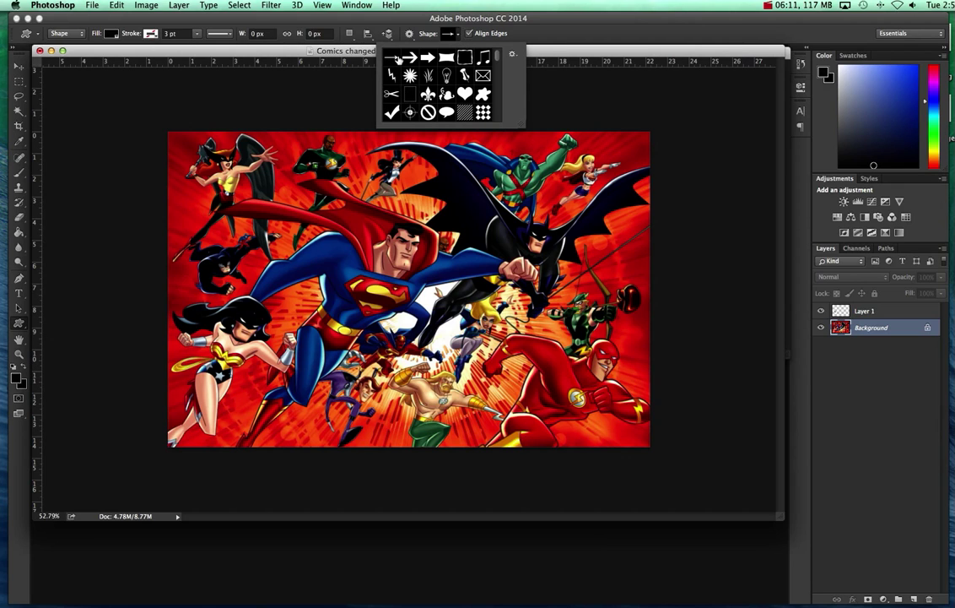
{"action": "left_click", "coordinate": [109, 35]}
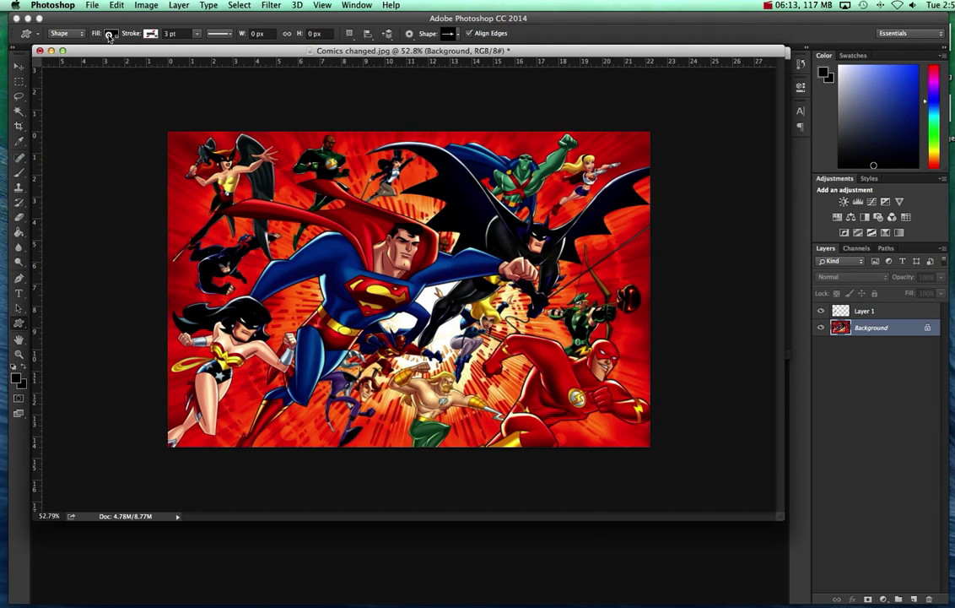
{"action": "left_click", "coordinate": [109, 35]}
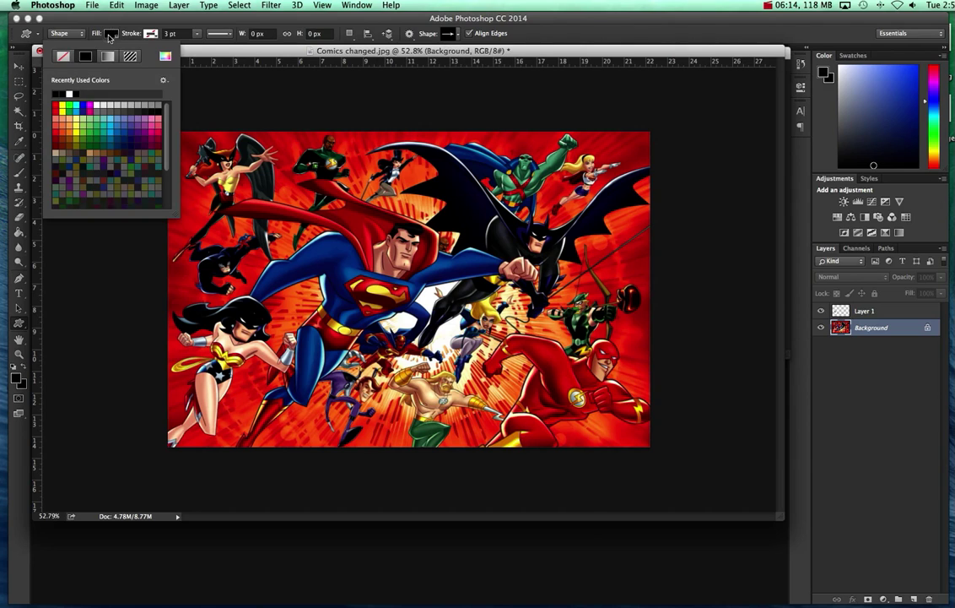
{"action": "left_click", "coordinate": [155, 129]}
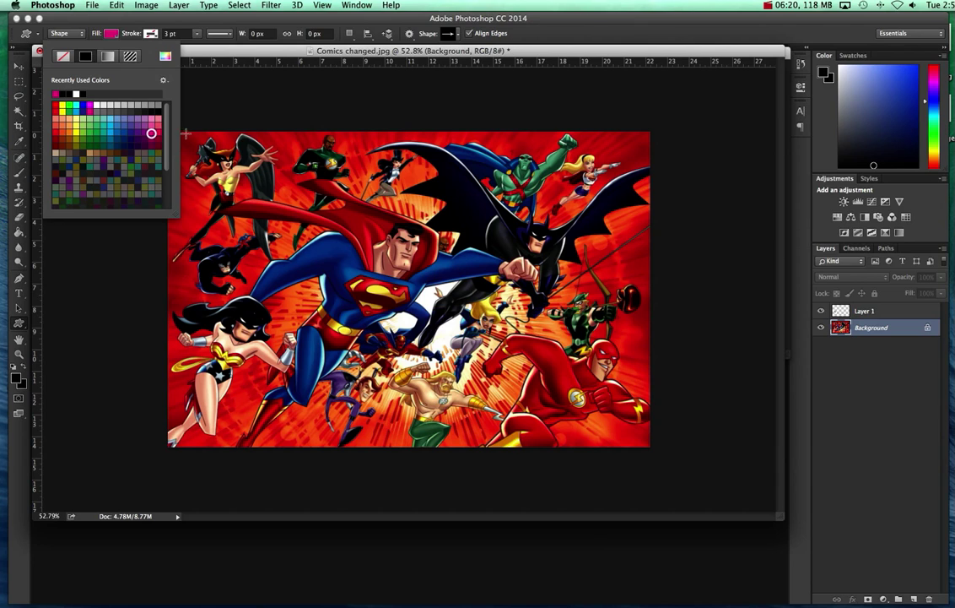
{"action": "left_click", "coordinate": [175, 307]}
{"action": "left_click_drag", "start_coordinate": [176, 309], "coordinate": [224, 336]}
{"action": "mouse_move", "coordinate": [910, 327]}
{"action": "left_mouse_down"}
{"action": "mouse_move", "coordinate": [924, 311]}
{"action": "mouse_move", "coordinate": [911, 310]}
{"action": "left_mouse_up"}
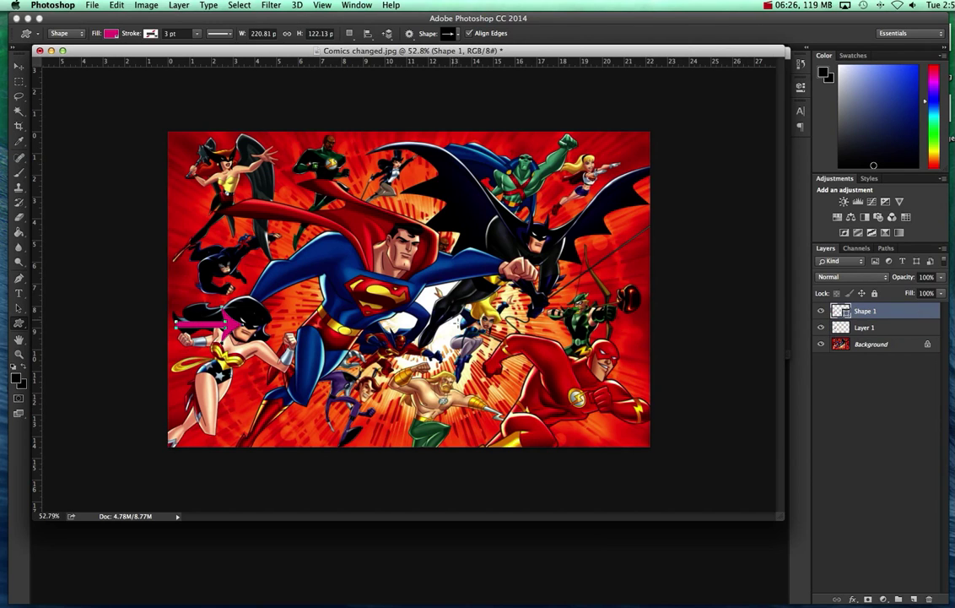
- Nudge the magenta arrow to point at Wonder Woman's swapped face, and toggle the arrow layer's visibility off and on
{"action": "left_click", "coordinate": [20, 68]}
{"action": "left_click_drag", "start_coordinate": [221, 324], "coordinate": [232, 331]}
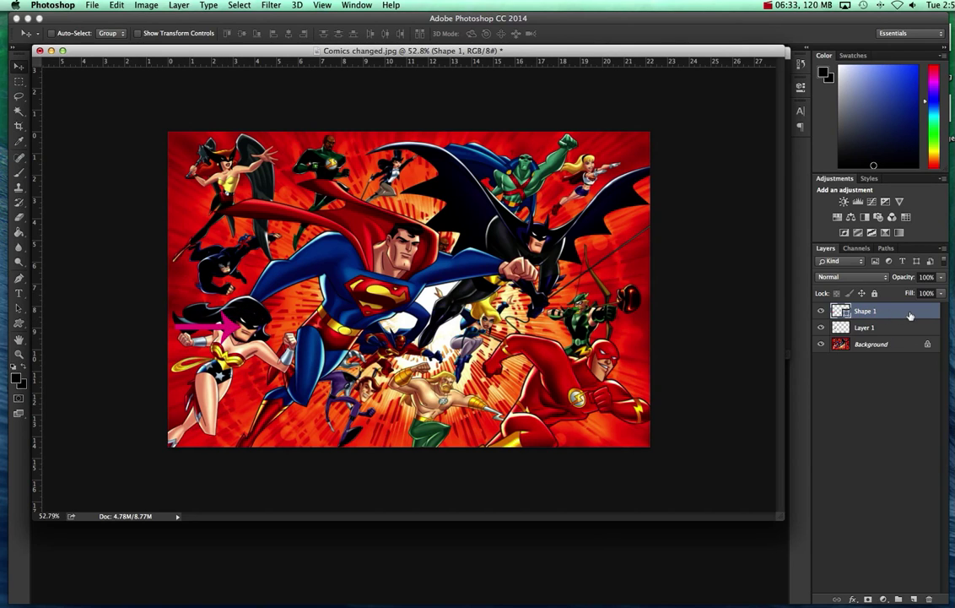
{"action": "left_click", "coordinate": [822, 312]}
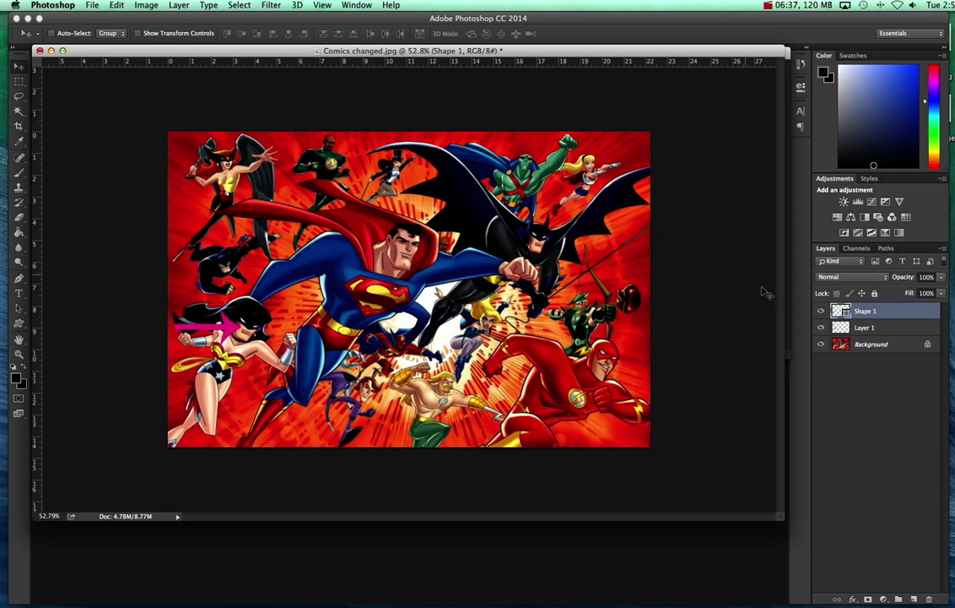
{"action": "left_click", "coordinate": [821, 312]}
{"action": "left_click", "coordinate": [822, 312]}
{"action": "left_click", "coordinate": [822, 311]}
- Duplicate the Shape 1 arrow layer and move the copy to point at the lightning emblem on Green Lantern's chest
{"action": "right_click", "coordinate": [902, 312]}
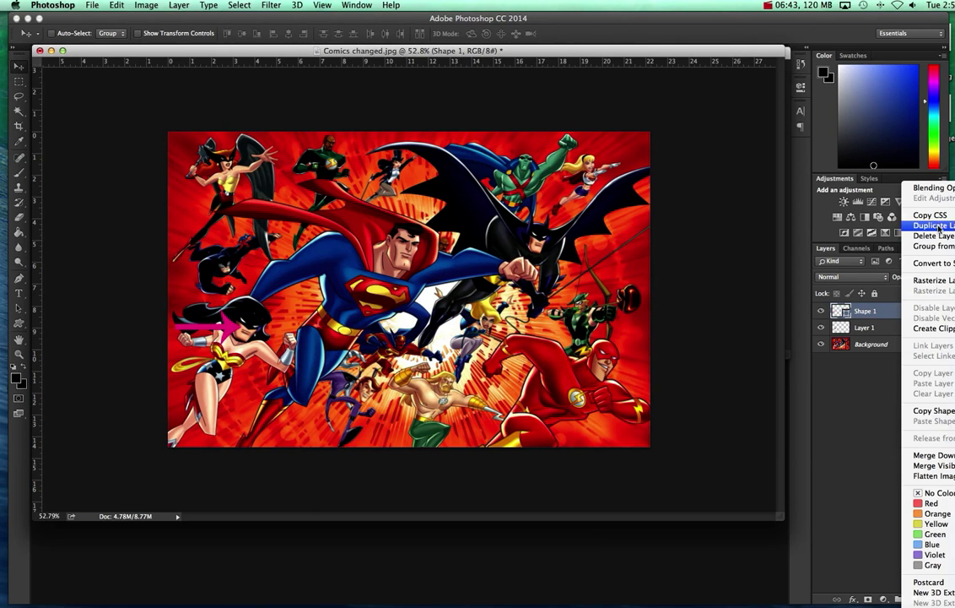
{"action": "left_click", "coordinate": [933, 226]}
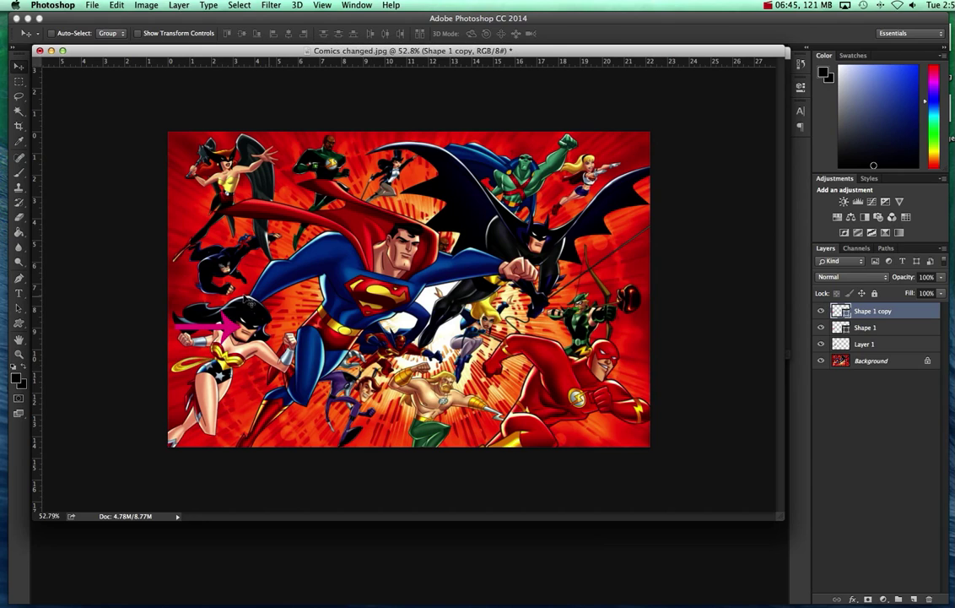
{"action": "left_click_drag", "start_coordinate": [235, 309], "coordinate": [334, 158]}
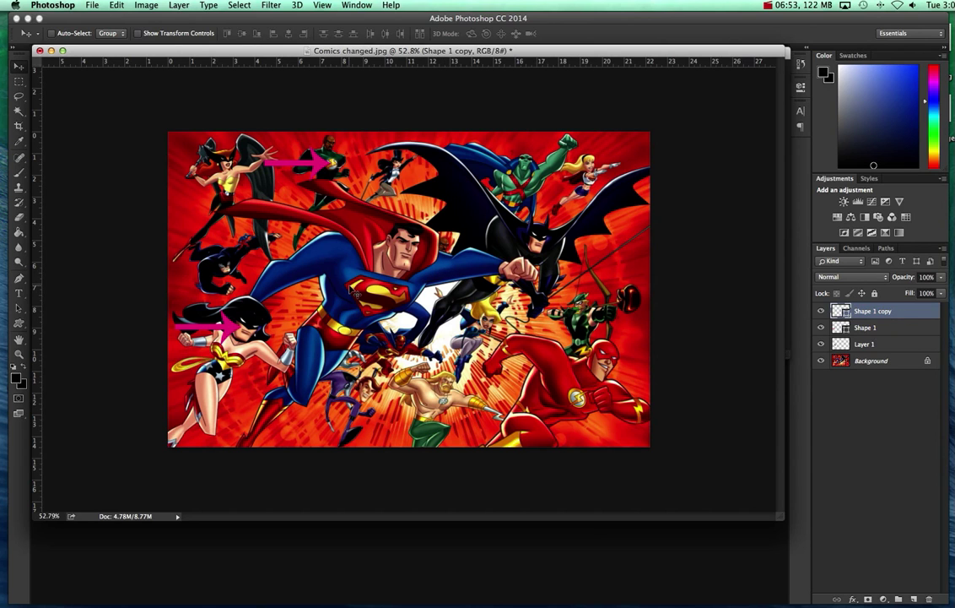
- Duplicate the arrow again, and rotate and move the copy to point diagonally down at the small face behind Superman's cape
{"action": "scroll", "coordinate": [351, 289], "scroll_direction": "up", "scroll_amount": 3}
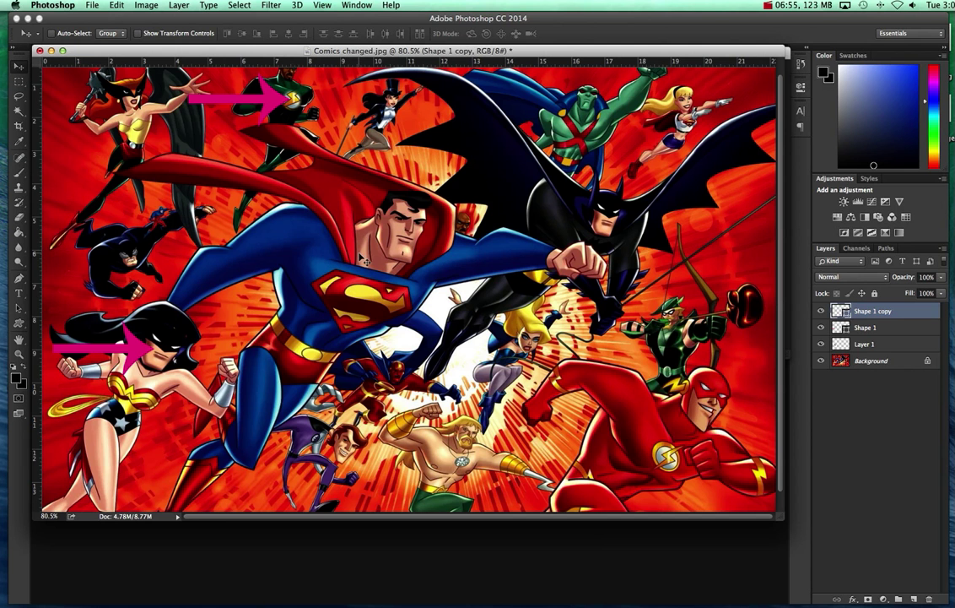
{"action": "left_click_drag", "start_coordinate": [258, 95], "coordinate": [411, 216]}
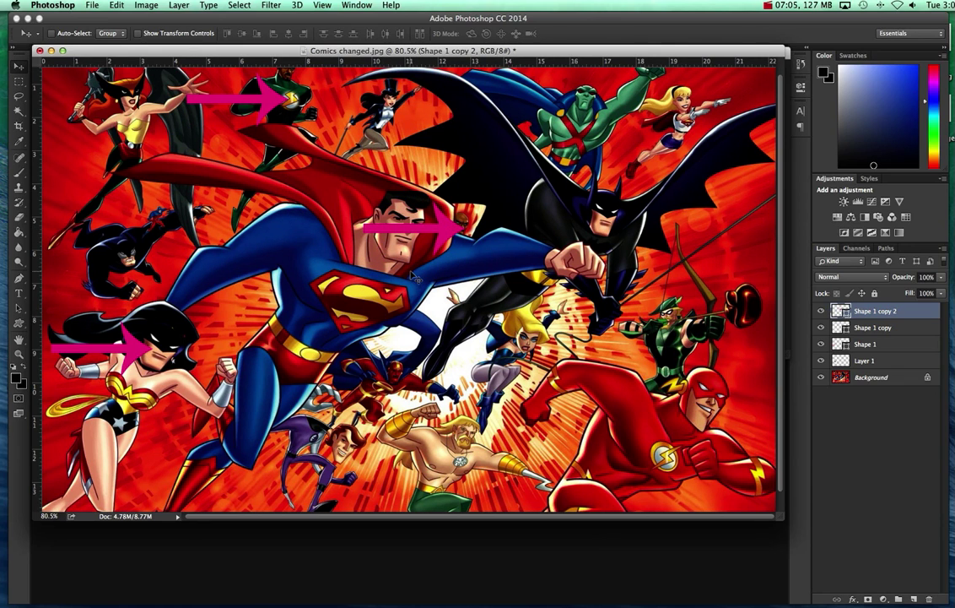
{"action": "key", "text": "super+t"}
{"action": "left_click_drag", "start_coordinate": [494, 213], "coordinate": [364, 312]}
{"action": "left_click_drag", "start_coordinate": [432, 211], "coordinate": [498, 184]}
{"action": "key", "text": "Return"}
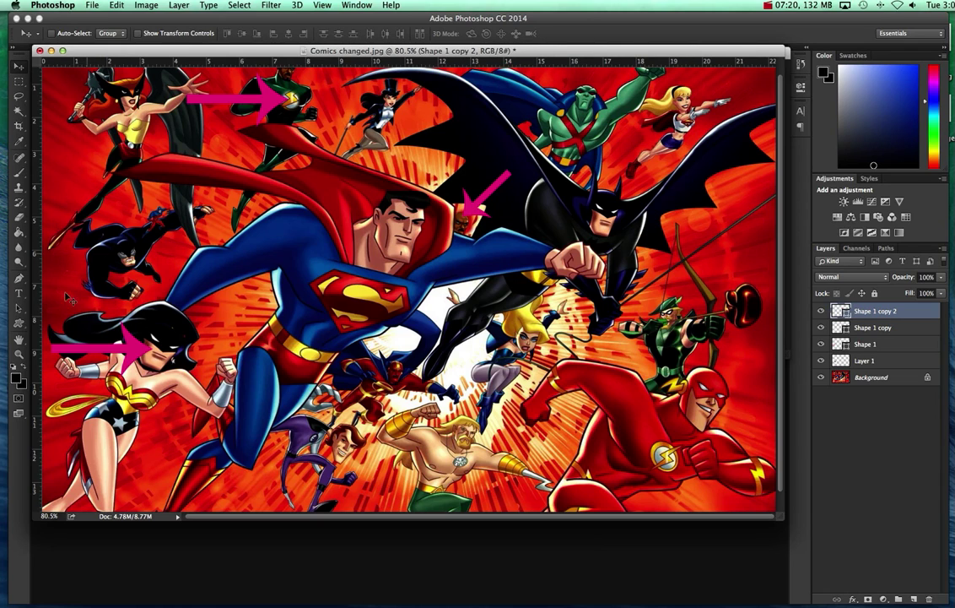
- Give the diagonal arrow beside Superman's cape a white 3 pt stroke
{"action": "left_click", "coordinate": [19, 324]}
{"action": "left_click", "coordinate": [150, 34]}
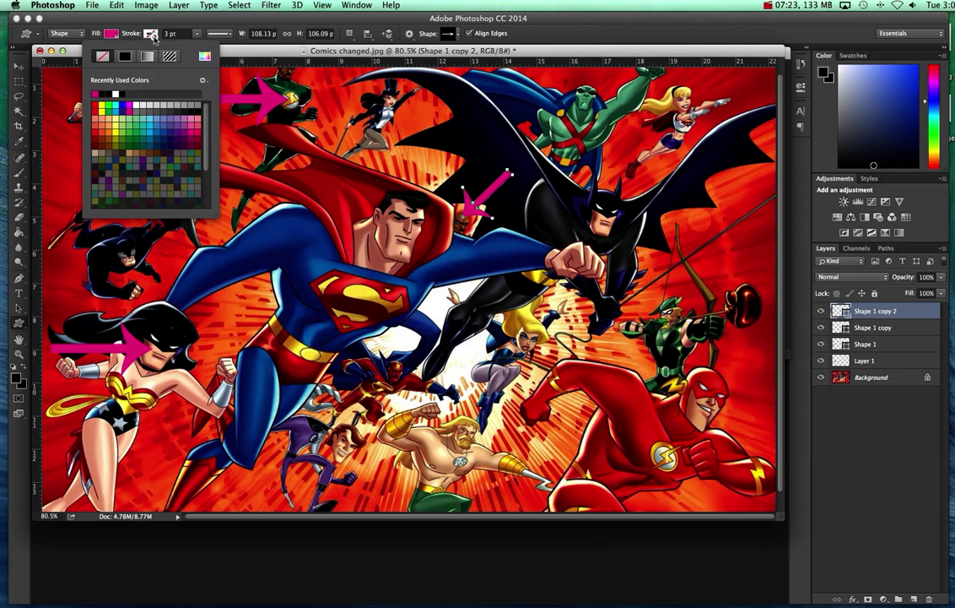
{"action": "left_click", "coordinate": [119, 93]}
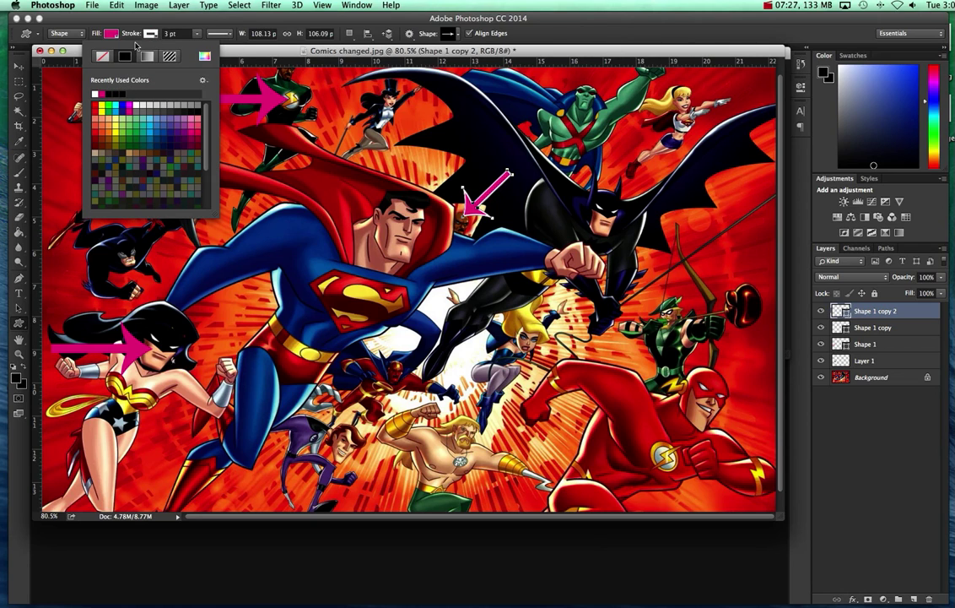
{"action": "left_click", "coordinate": [247, 53]}
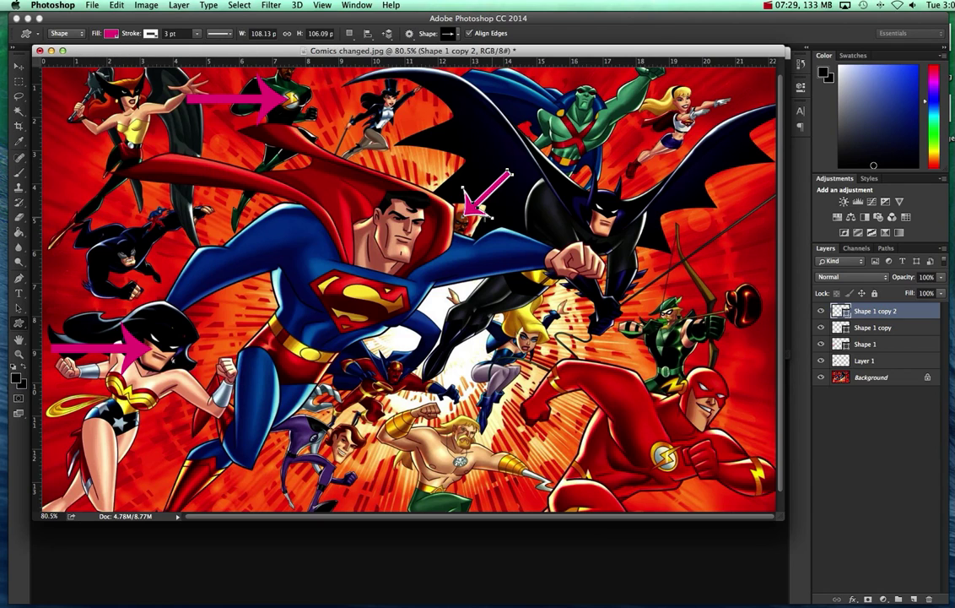
{"action": "left_click", "coordinate": [19, 65]}
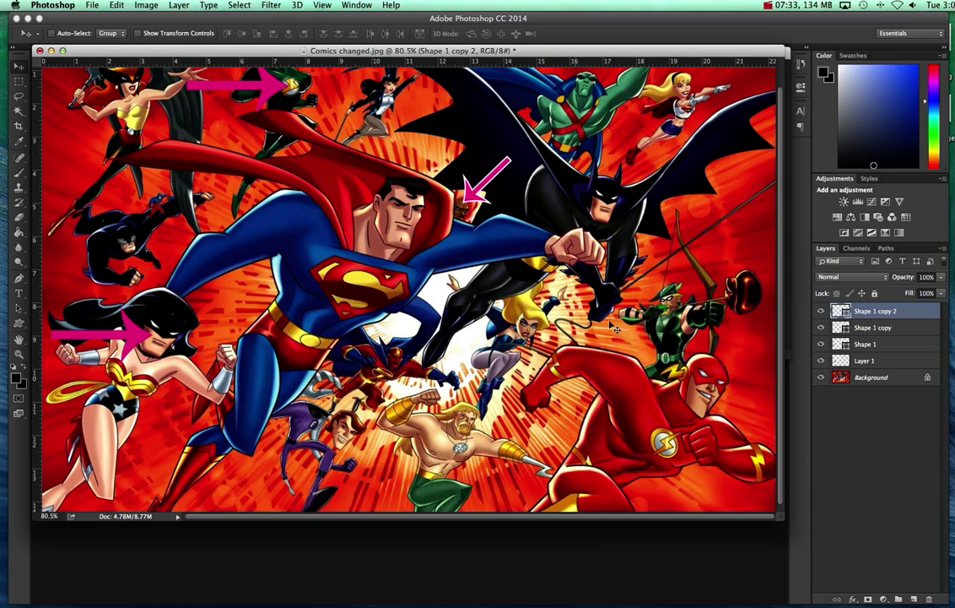
- Save the image with the arrows to the Desktop as a JPEG copy named Comics KEY.jpg
{"action": "left_click", "coordinate": [92, 5]}
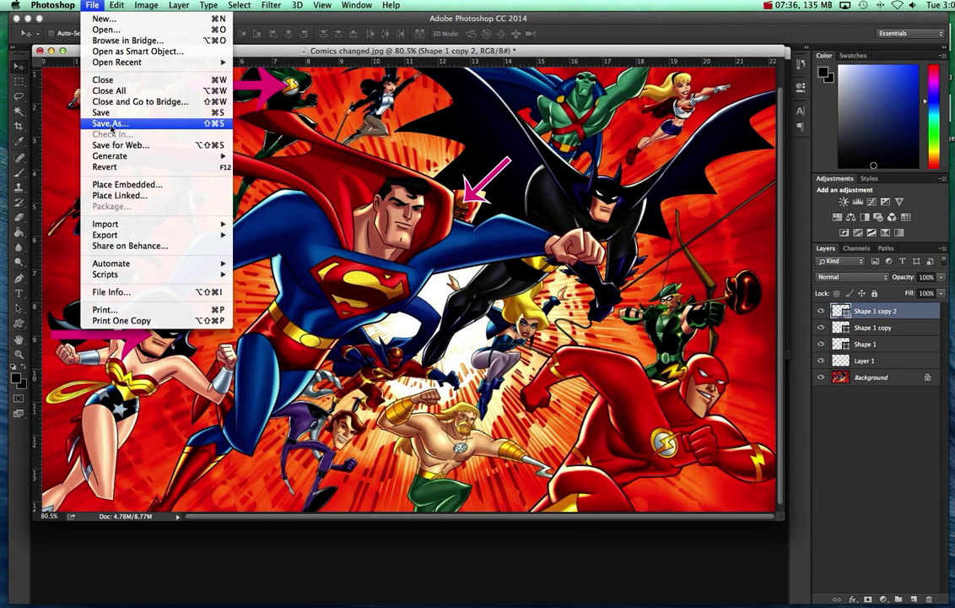
{"action": "left_click", "coordinate": [436, 210]}
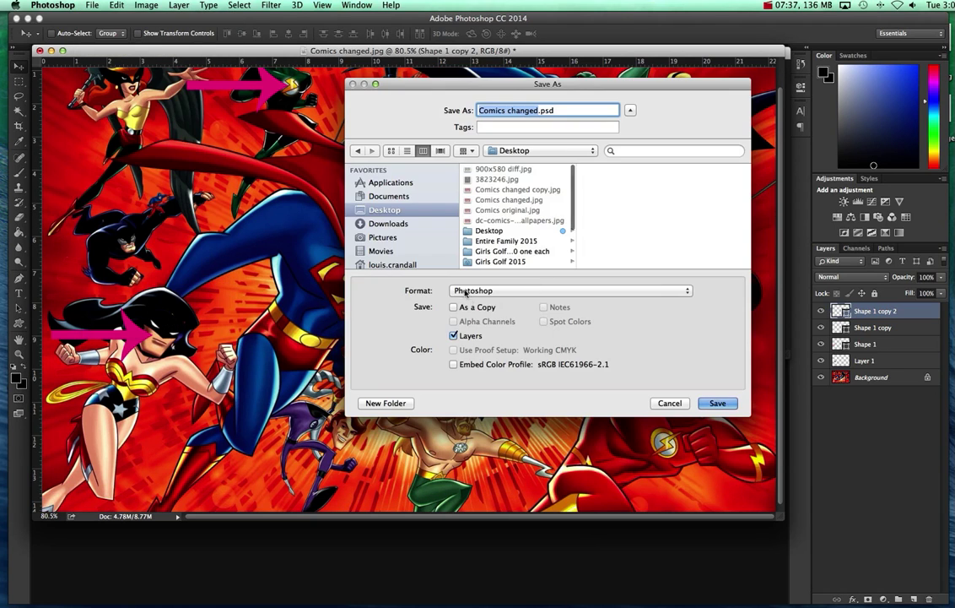
{"action": "left_click", "coordinate": [507, 290]}
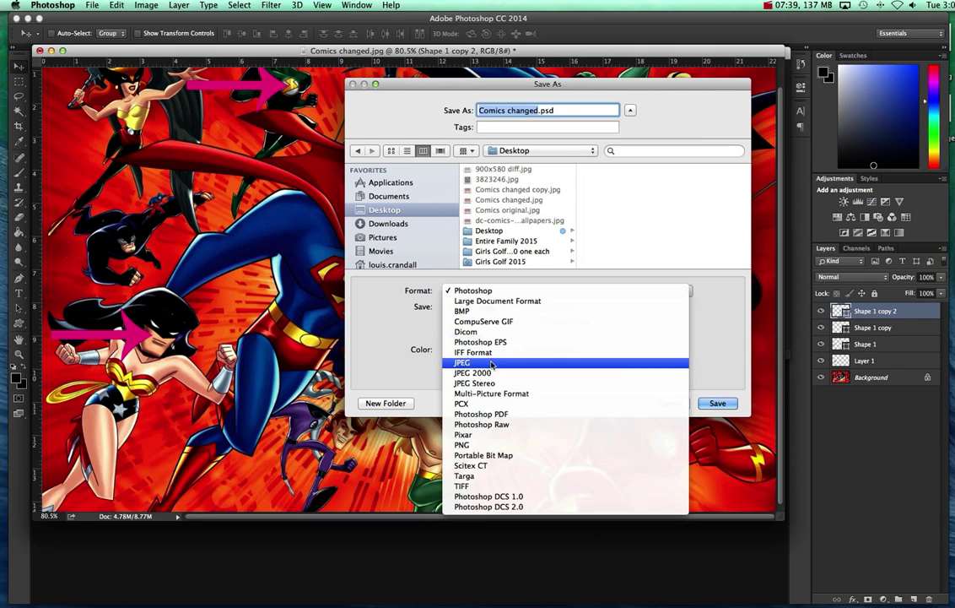
{"action": "left_click", "coordinate": [490, 362]}
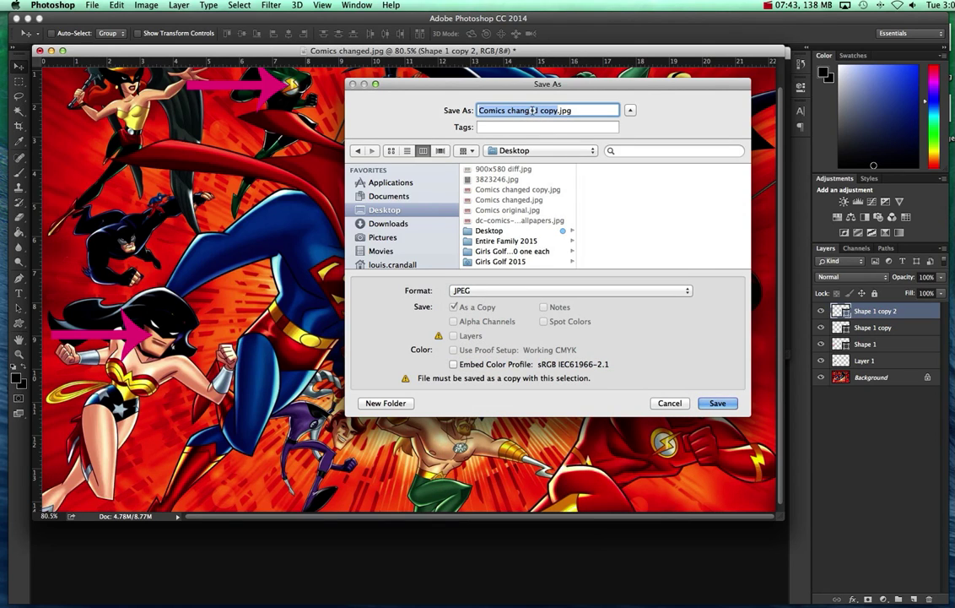
{"action": "double_click", "coordinate": [530, 110]}
{"action": "left_click_drag", "start_coordinate": [532, 110], "coordinate": [557, 111]}
{"action": "type", "text": "KEY"}
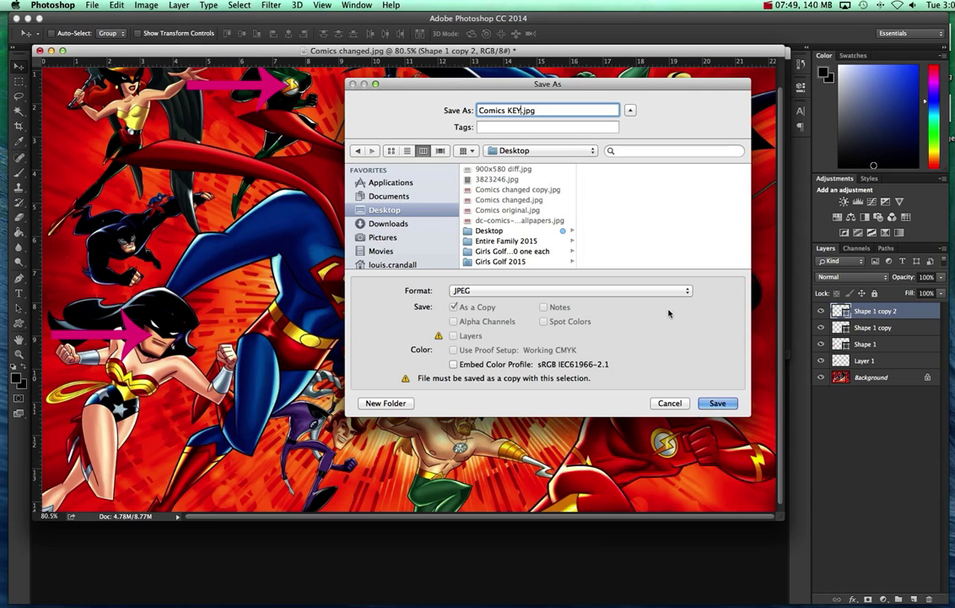
{"action": "left_click", "coordinate": [714, 402]}
{"action": "left_click", "coordinate": [620, 246]}
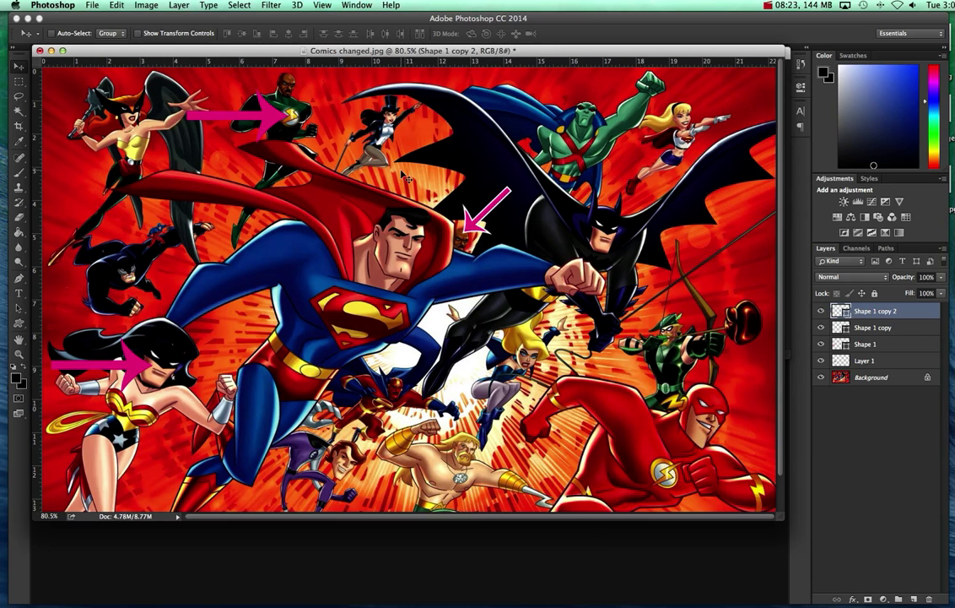
{"action": "left_click", "coordinate": [769, 5]}
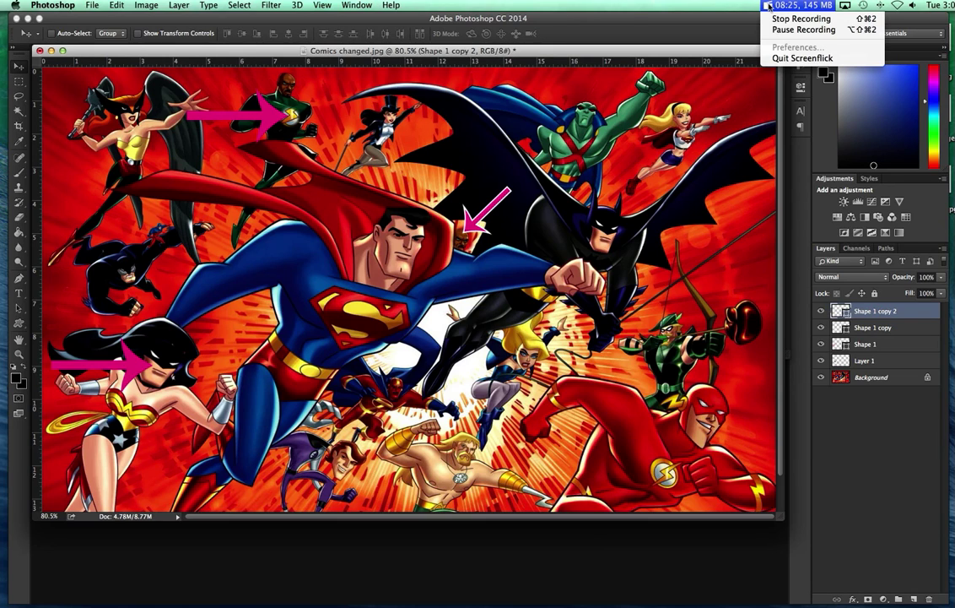